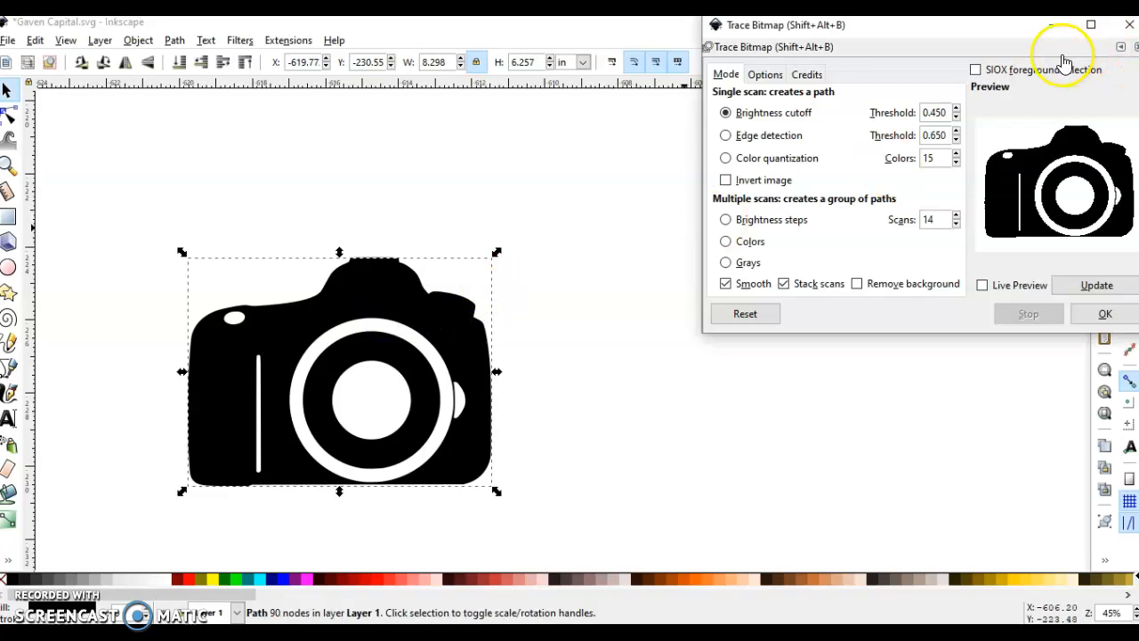
# Close the Trace Bitmap dialog and move the traced camera path to the right of the original image.
pyautogui.moveTo(1010, 28); pyautogui.dragTo(900, 113)
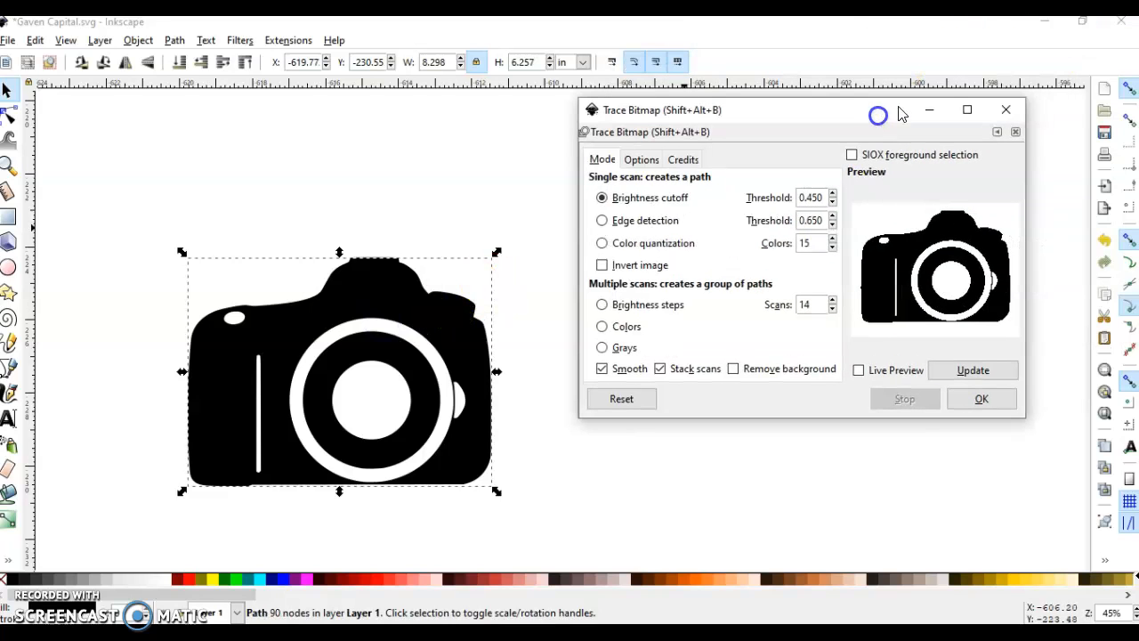
pyautogui.click(1006, 109)
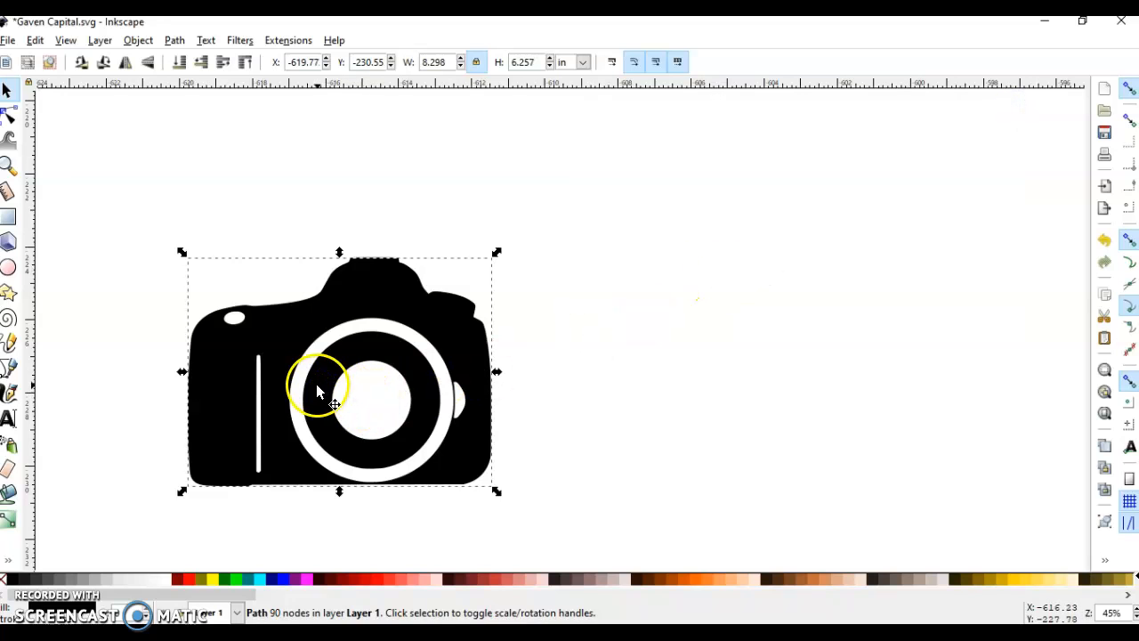
pyautogui.moveTo(275, 383)
pyautogui.mouseDown()
pyautogui.moveTo(421, 391)
pyautogui.moveTo(591, 370)
pyautogui.moveTo(606, 382)
pyautogui.mouseUp()
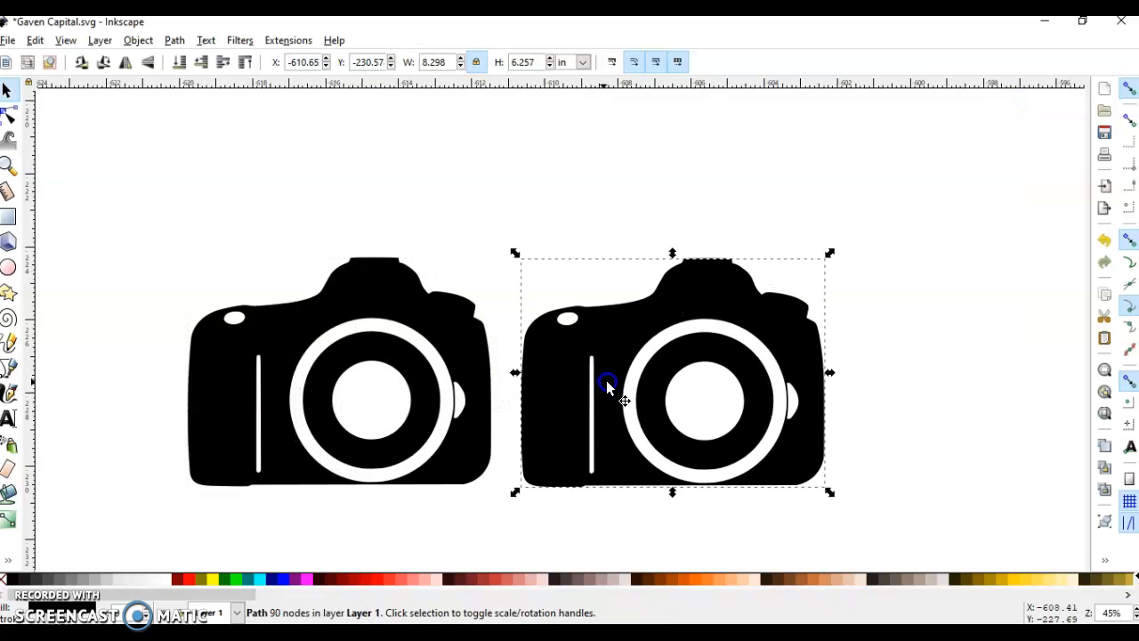
# Delete all path nodes forming the lens rings and the small side detail from the traced camera.
pyautogui.hscroll(5, 464, 377)
pyautogui.scroll(1, 420, 377)
pyautogui.doubleClick(488, 354)
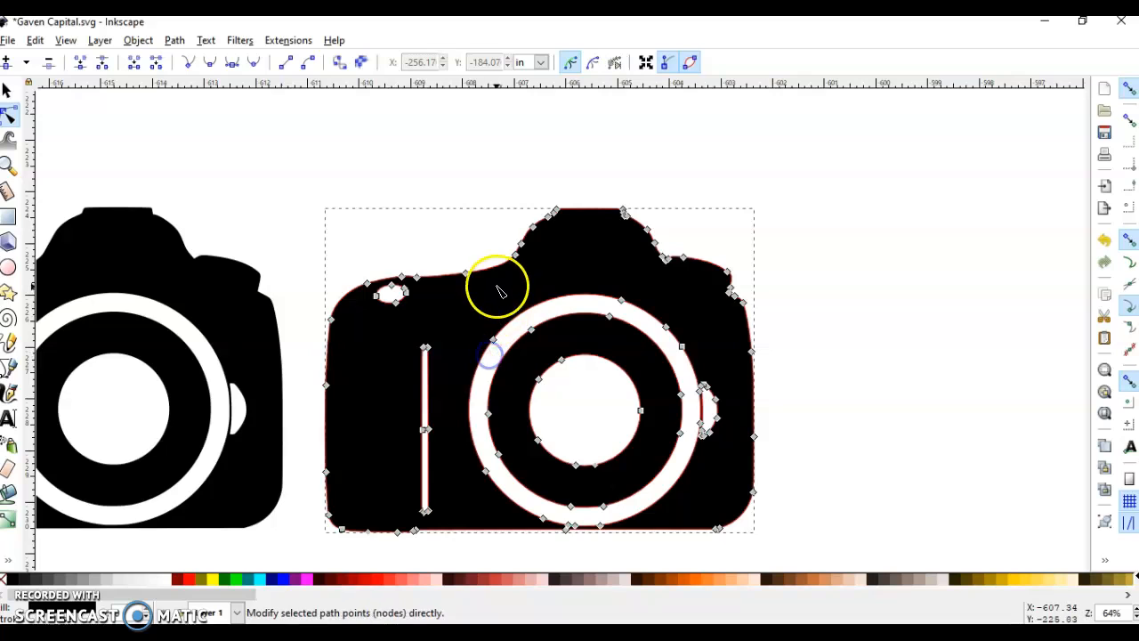
pyautogui.moveTo(476, 285); pyautogui.dragTo(725, 508)
pyautogui.press('Delete')
pyautogui.moveTo(529, 480); pyautogui.dragTo(636, 525)
pyautogui.press('Delete')
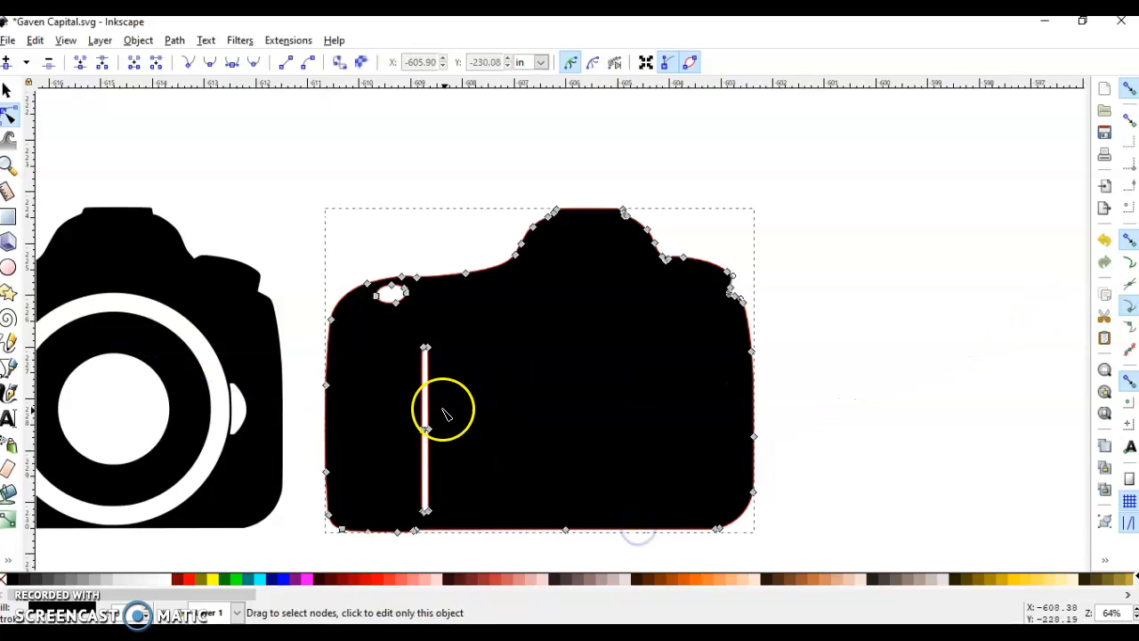
# Delete the nodes of the vertical slot in the traced camera body and deselect the path.
pyautogui.moveTo(400, 336); pyautogui.dragTo(465, 521)
pyautogui.press('Delete')
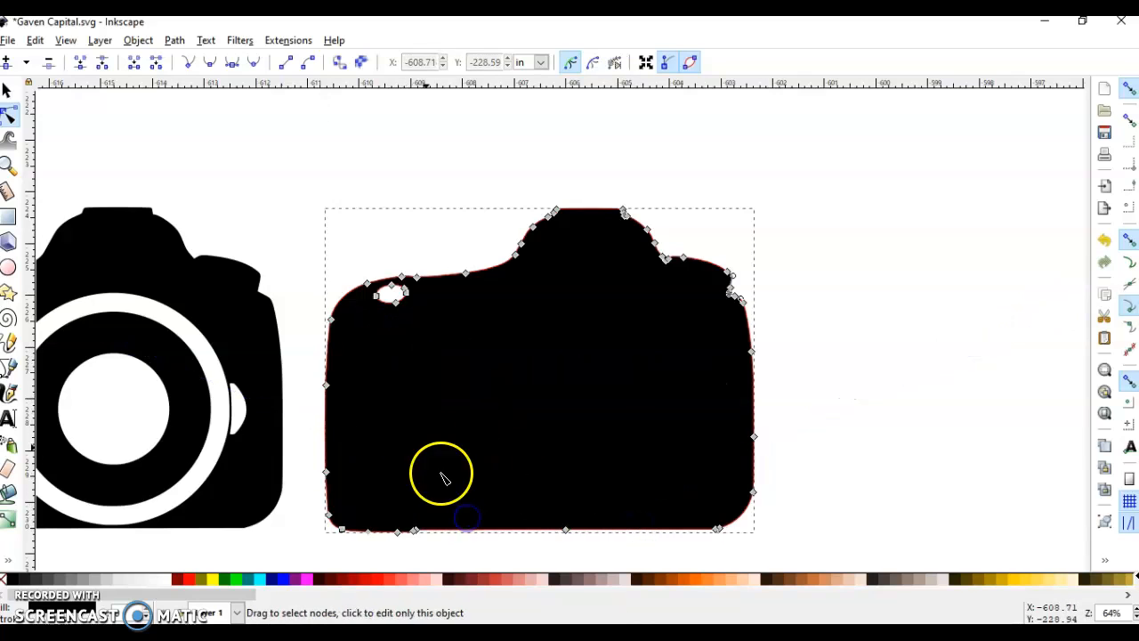
pyautogui.moveTo(369, 303); pyautogui.dragTo(378, 304)
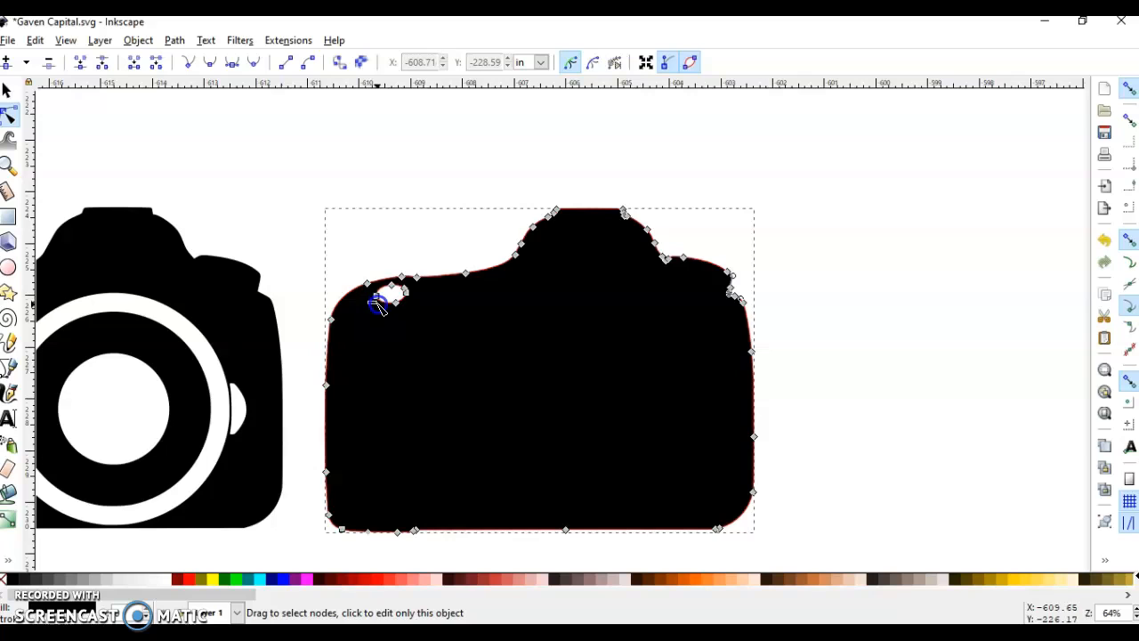
pyautogui.moveTo(443, 291); pyautogui.dragTo(445, 299)
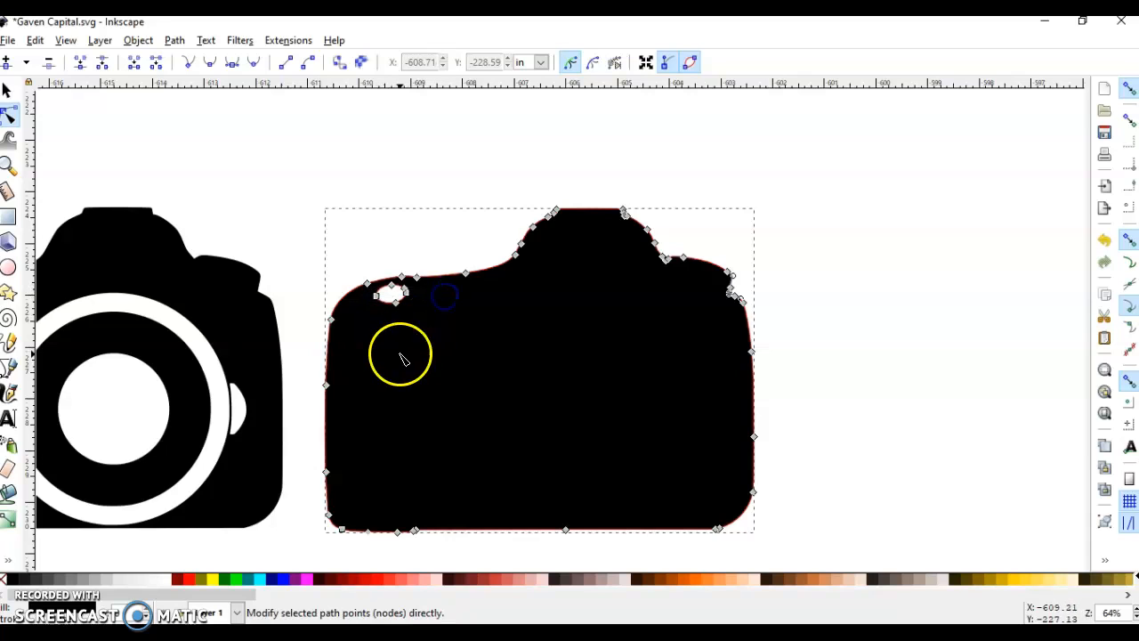
pyautogui.click(240, 182)
# Add the text "UP Dogg" in Agency FB Bold, 72 pt, on the blank camera body and fill it white.
pyautogui.click(11, 418)
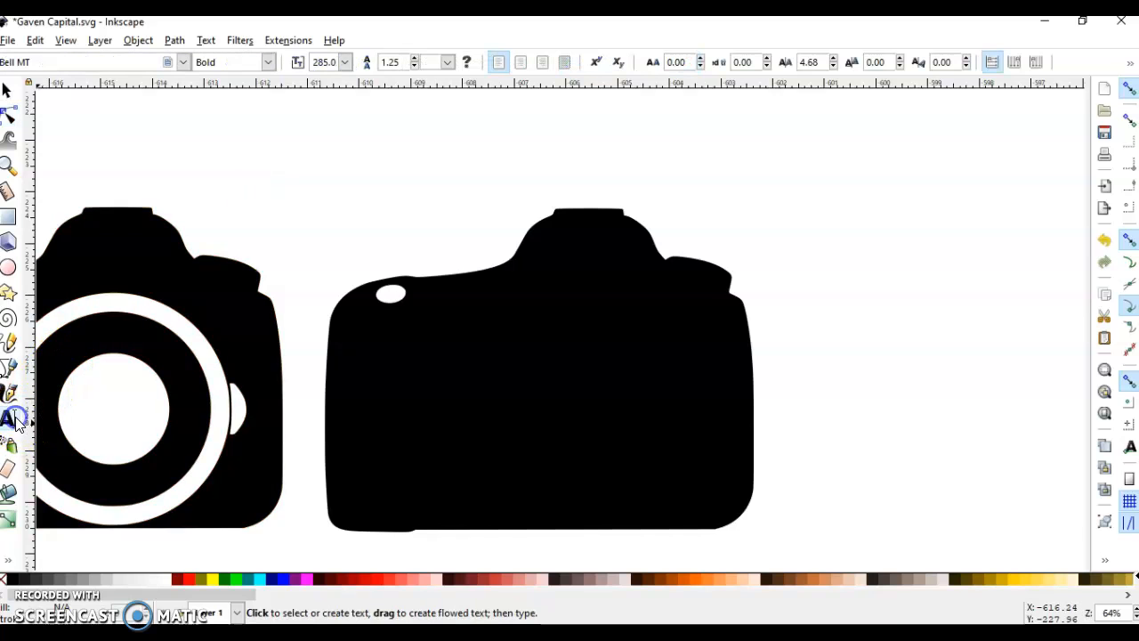
pyautogui.click(432, 396)
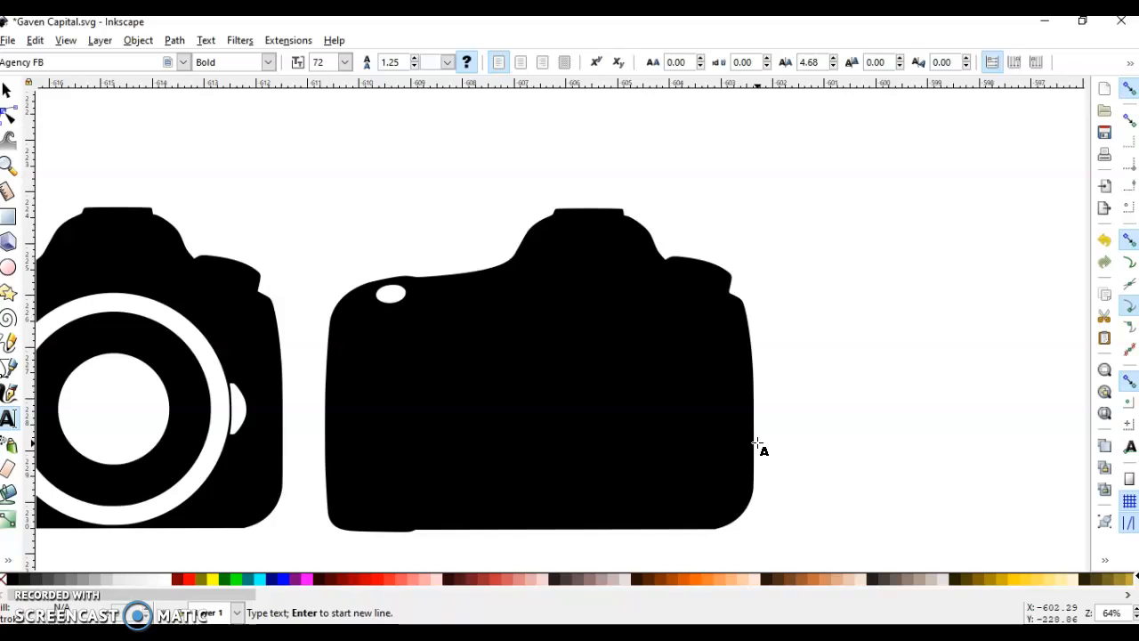
pyautogui.write('Ga')
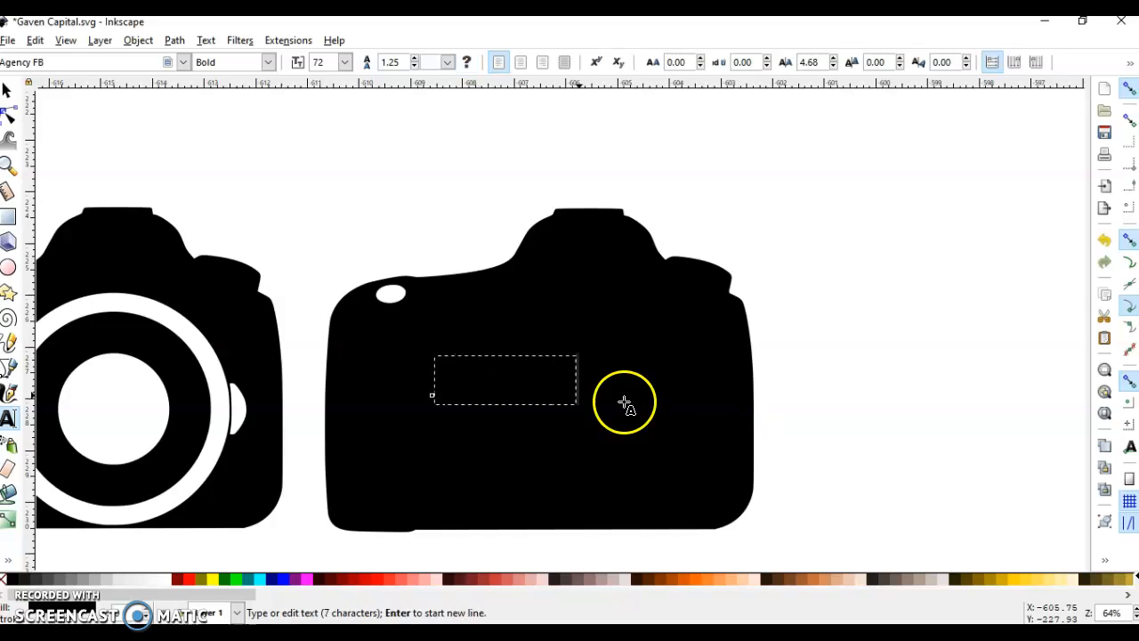
pyautogui.click(160, 579)
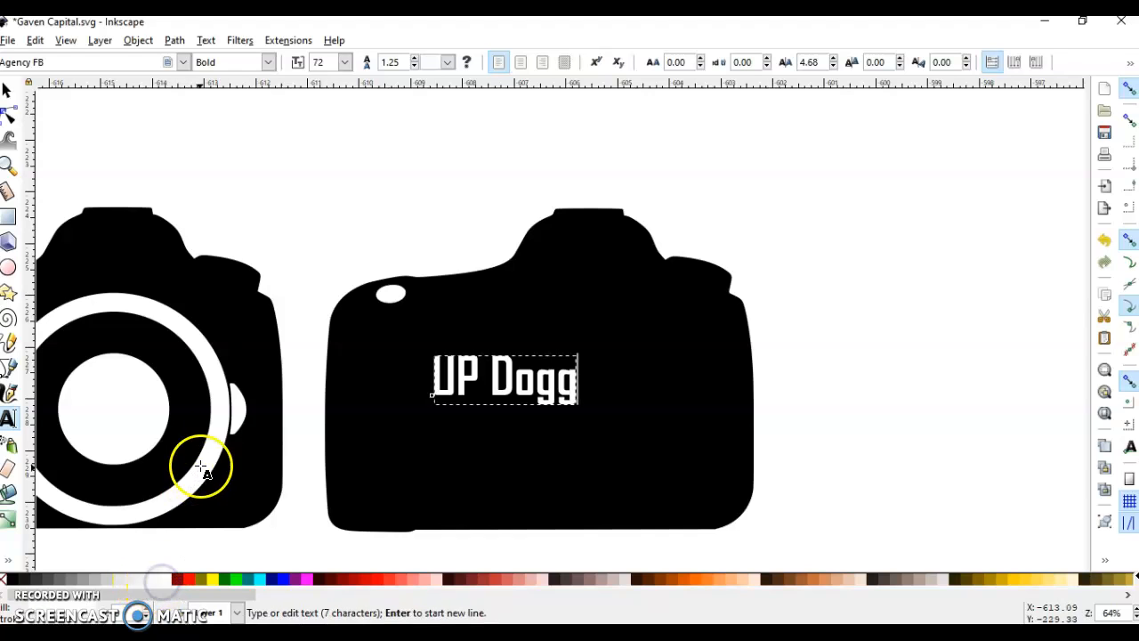
# Enlarge the "UP Dogg" text to about 156 pt and rotate it to slant upward to the right across the camera body.
pyautogui.click(7, 89)
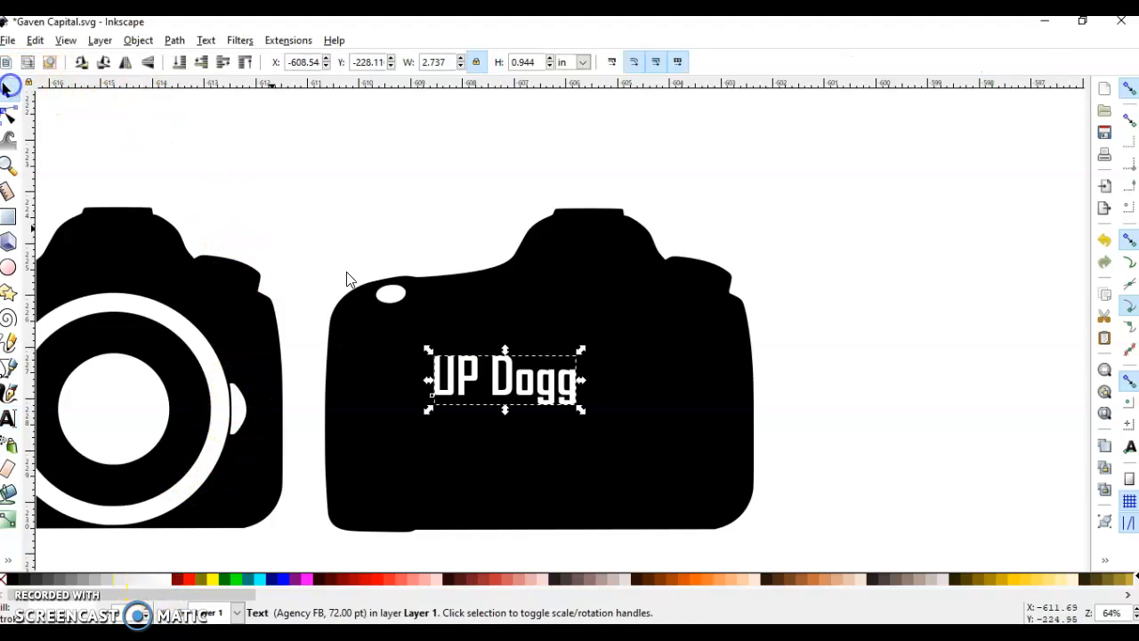
pyautogui.moveTo(581, 349); pyautogui.dragTo(688, 309)
pyautogui.moveTo(593, 368); pyautogui.dragTo(595, 392)
pyautogui.click(589, 392)
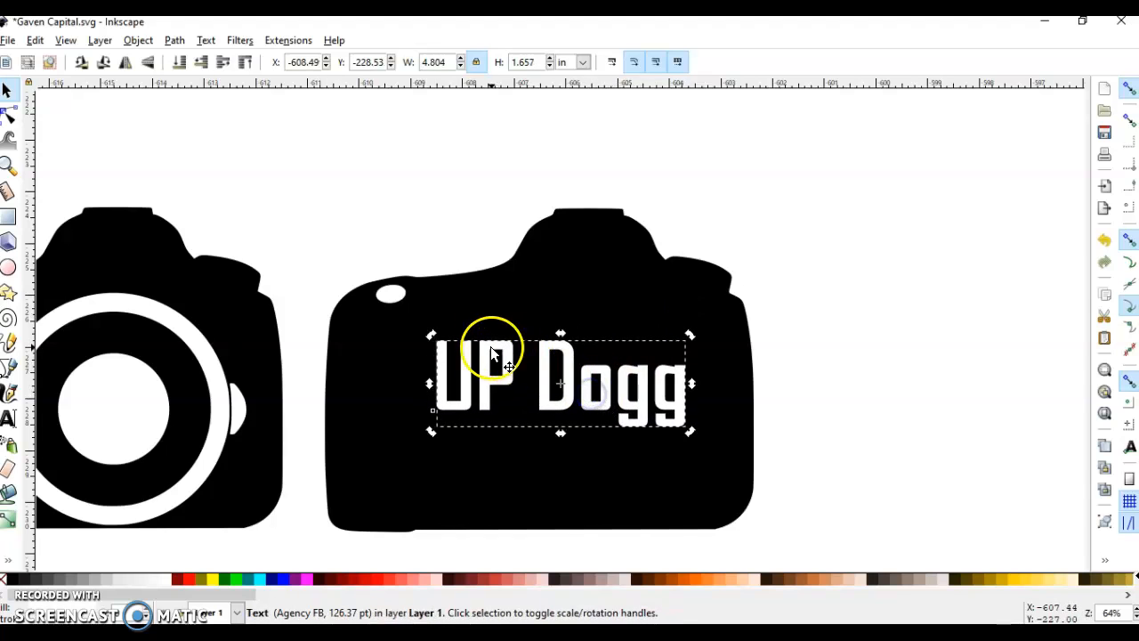
pyautogui.moveTo(438, 340); pyautogui.dragTo(422, 386)
pyautogui.moveTo(425, 463); pyautogui.dragTo(366, 507)
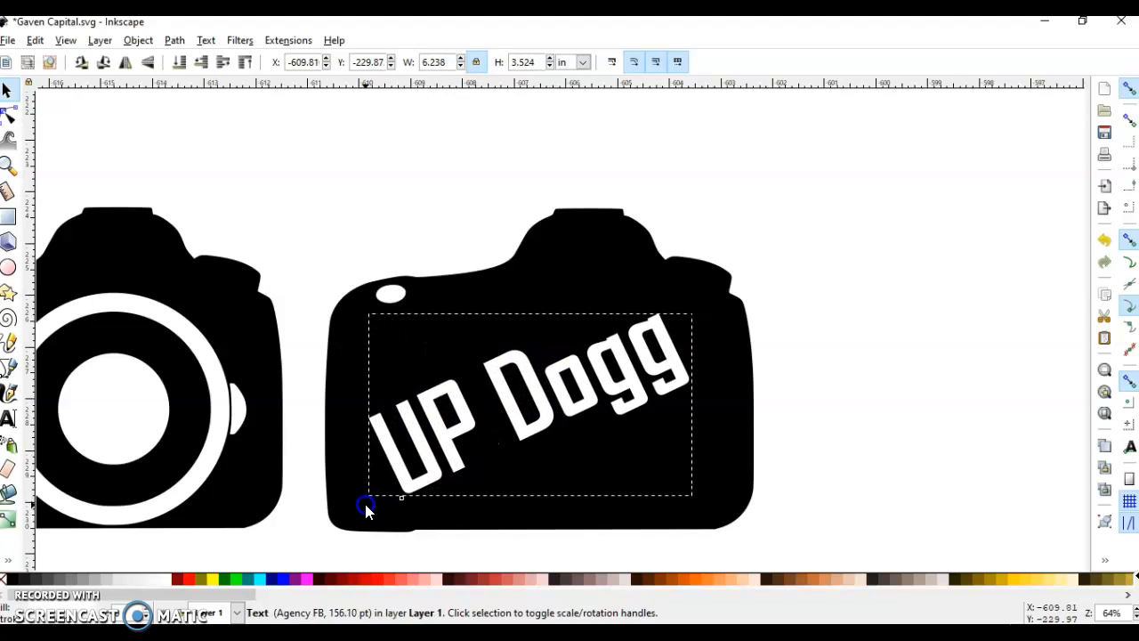
pyautogui.doubleClick(442, 436)
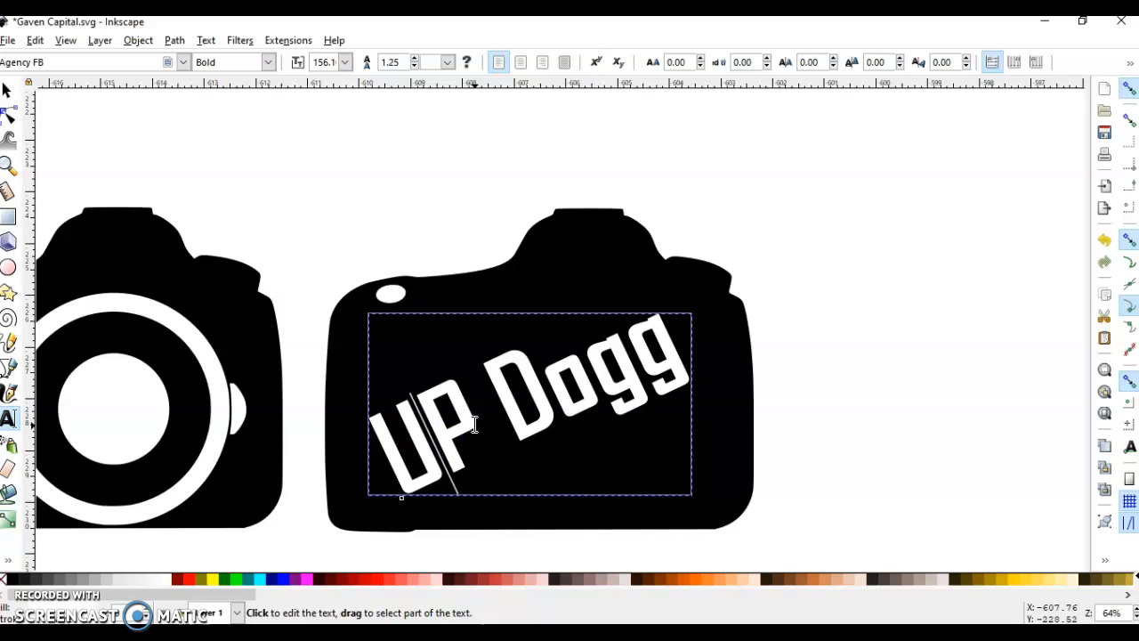
pyautogui.click(380, 199)
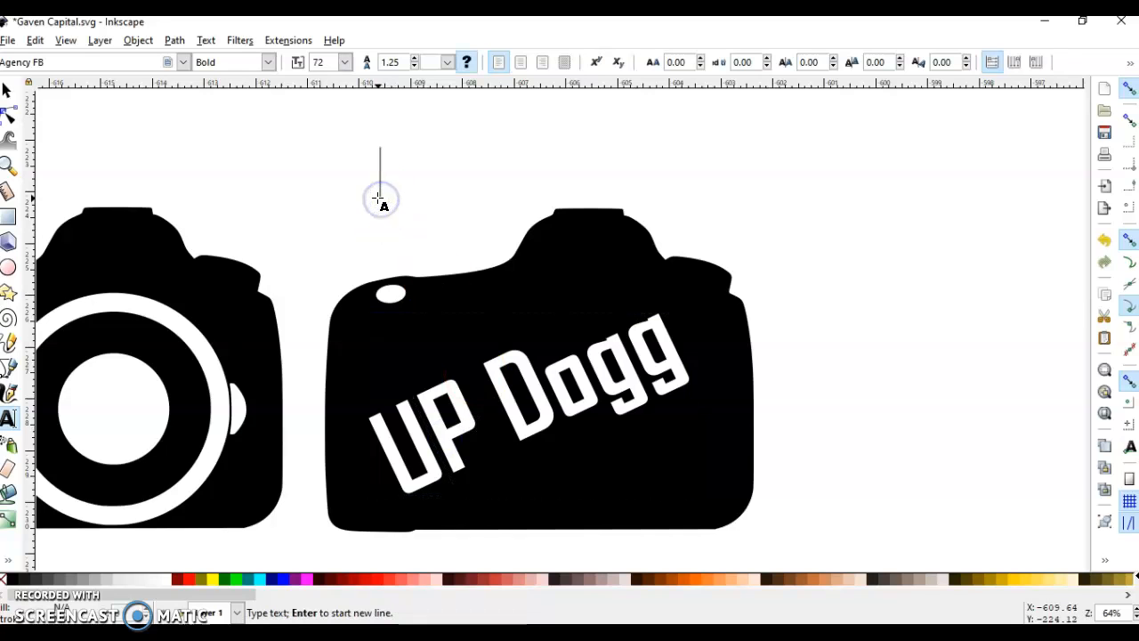
pyautogui.click(7, 90)
# Draw a circle about 4.13 in wide in the empty area above the cameras and fill it black.
pyautogui.scroll(-2, 513, 291)
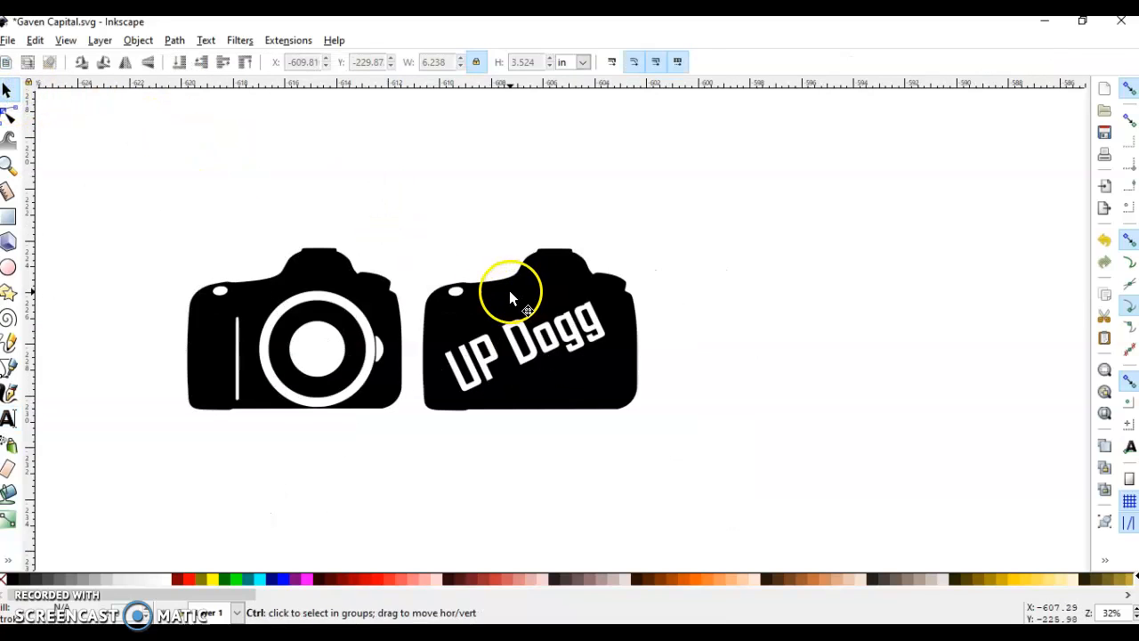
pyautogui.scroll(5, 509, 293)
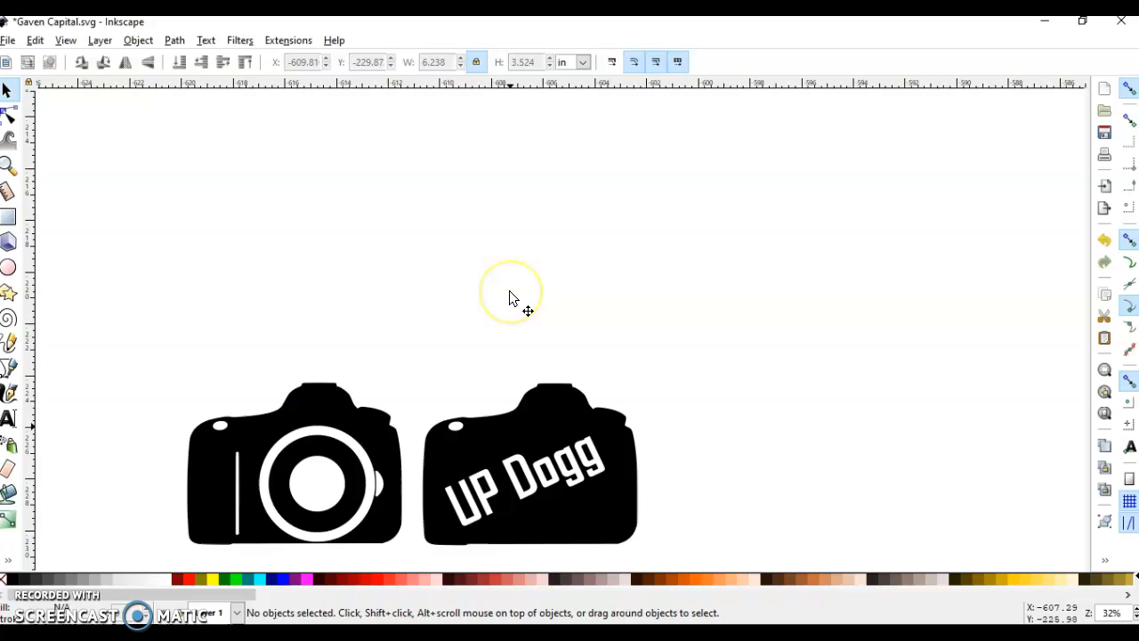
pyautogui.click(9, 268)
pyautogui.moveTo(452, 248); pyautogui.dragTo(560, 355)
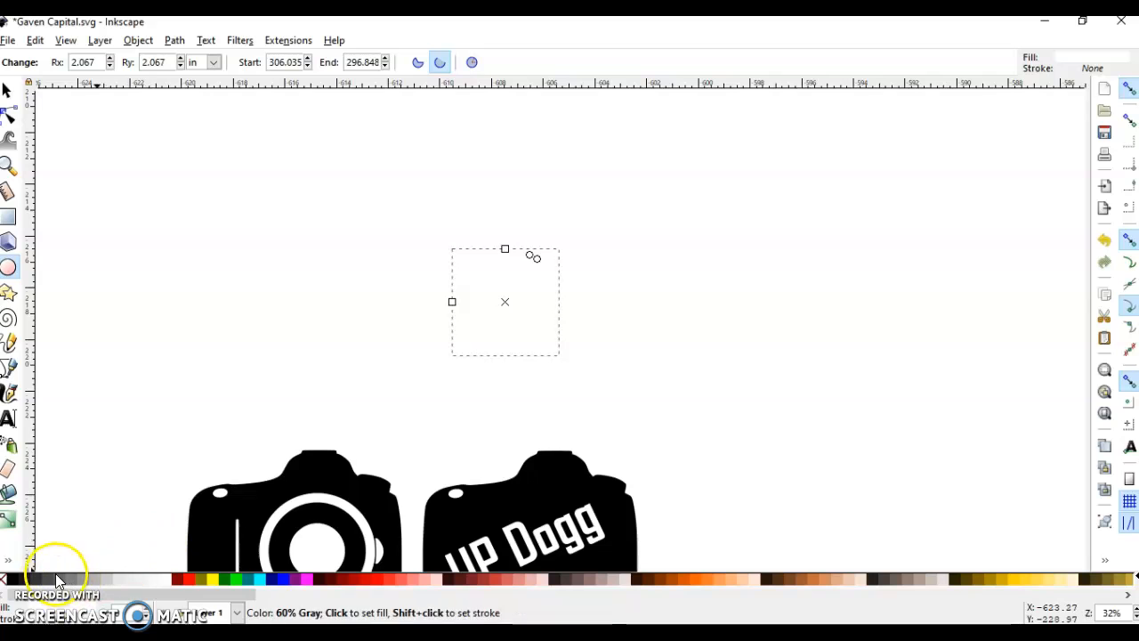
pyautogui.click(12, 579)
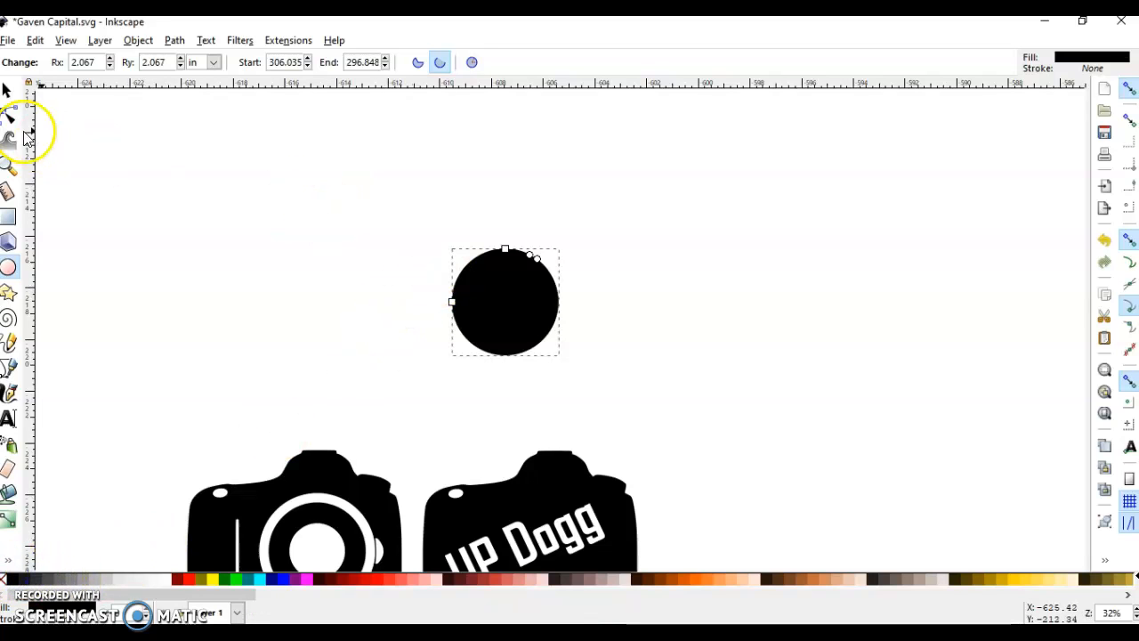
pyautogui.click(12, 95)
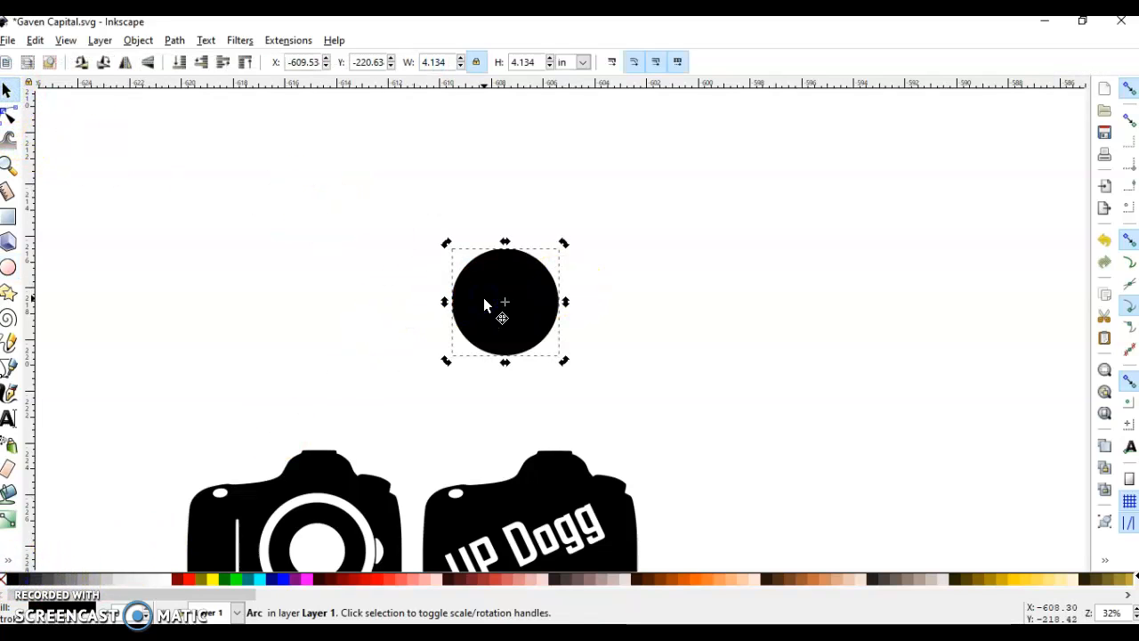
# Replace the circle with a larger black one about 5.76 in wide above the cameras.
pyautogui.press('Delete')
pyautogui.click(8, 266)
pyautogui.moveTo(359, 223); pyautogui.dragTo(539, 374)
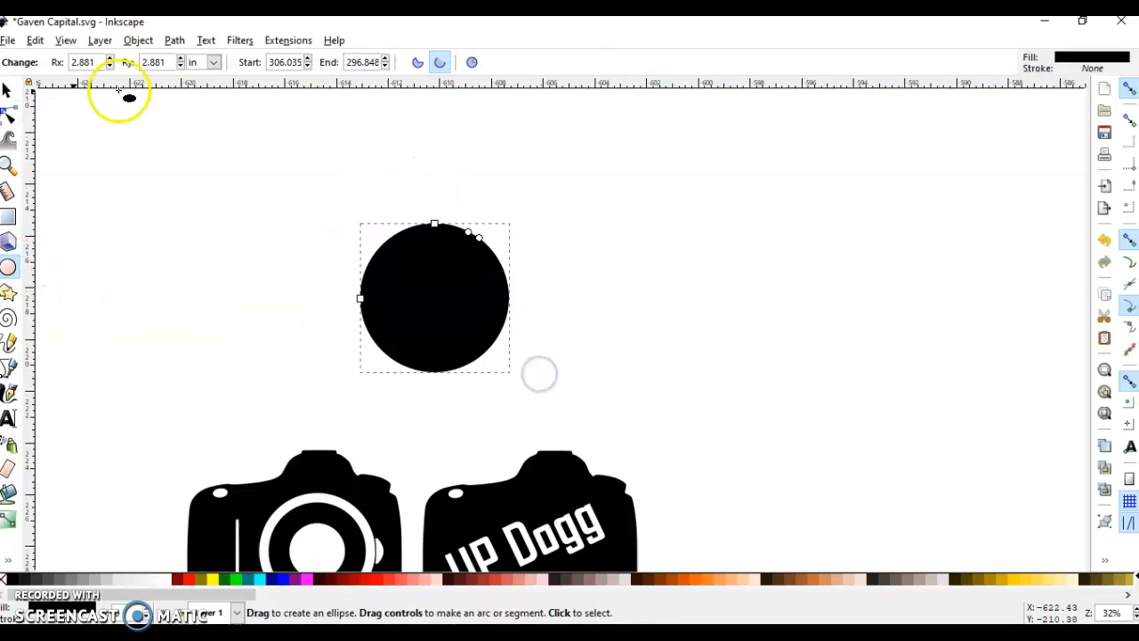
pyautogui.click(7, 90)
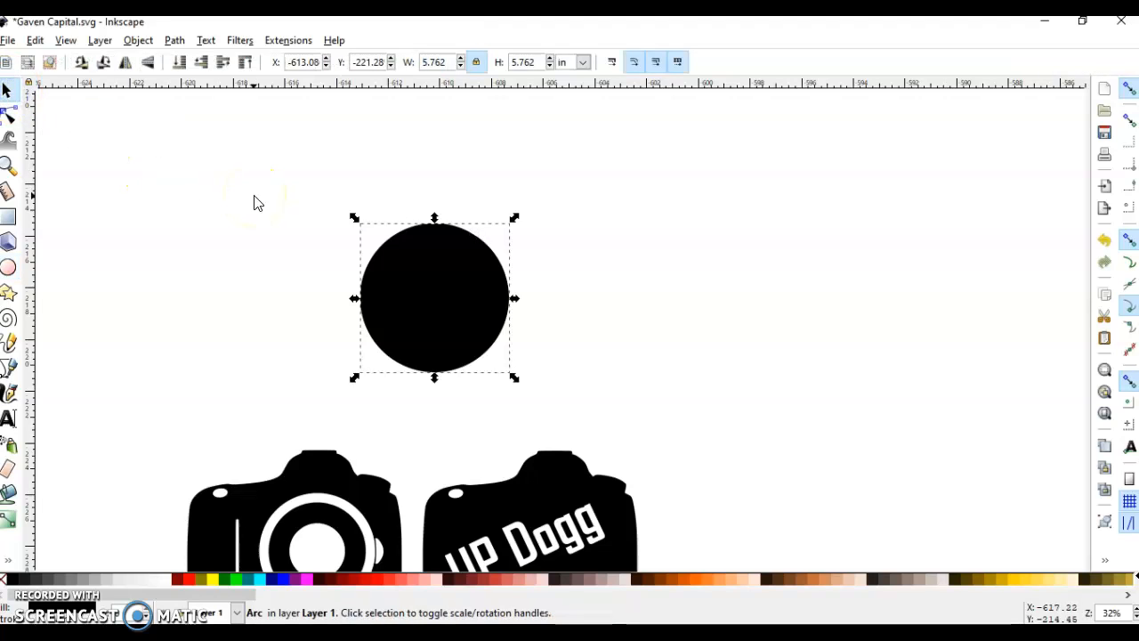
# Add the text "TEXT ON CIRCLE" in Agency FB Bold, 72 pt, and position it centred just above the black circle.
pyautogui.click(8, 417)
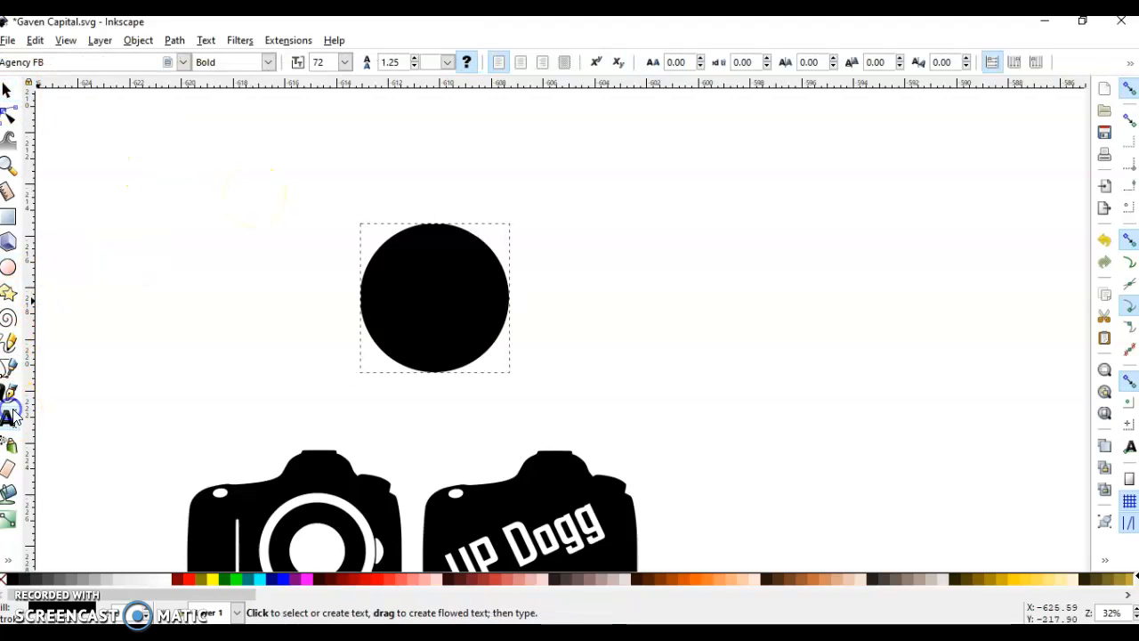
pyautogui.click(397, 171)
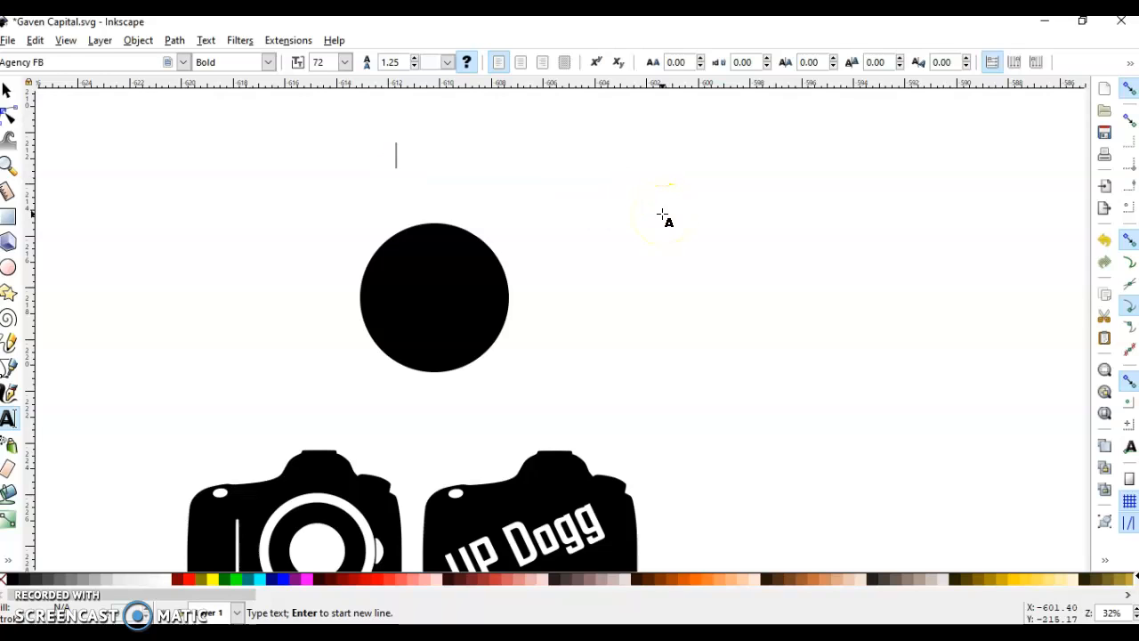
pyautogui.write('TEXT')
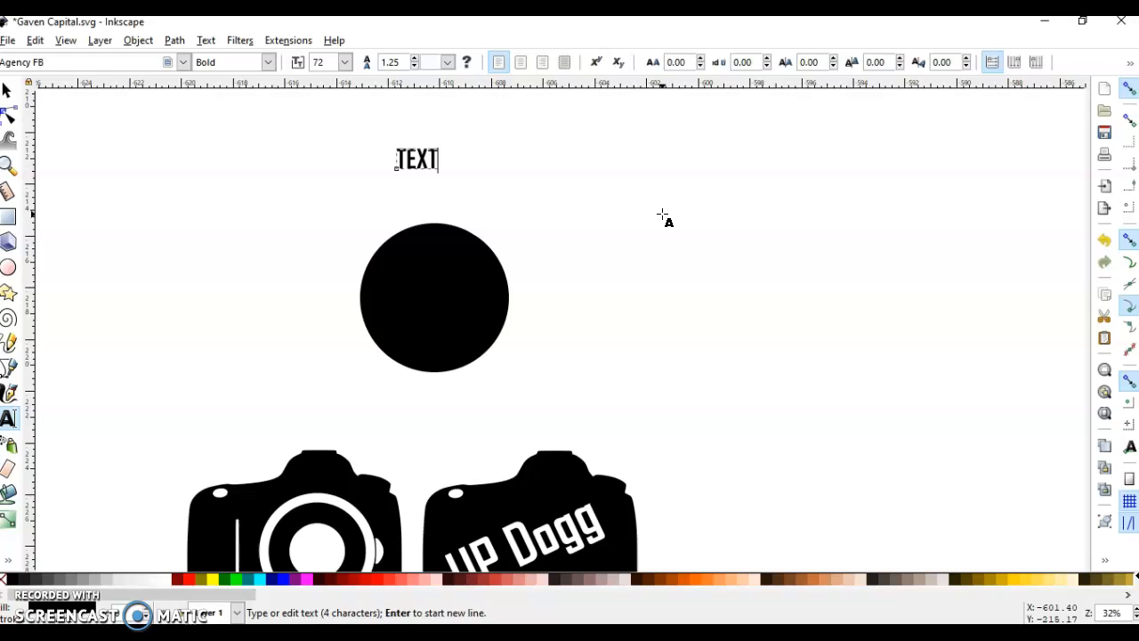
pyautogui.press('BackSpace')
pyautogui.press('BackSpace')
pyautogui.press('BackSpace')
pyautogui.press('BackSpace')
pyautogui.write('ON CIRC')
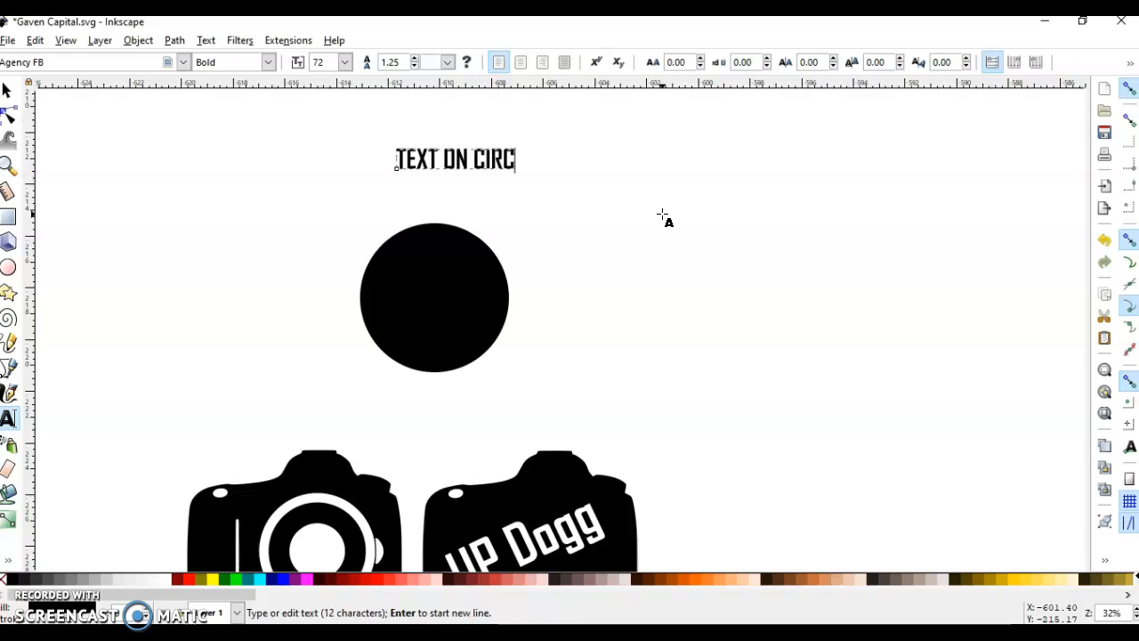
pyautogui.write('LE')
pyautogui.click(556, 383)
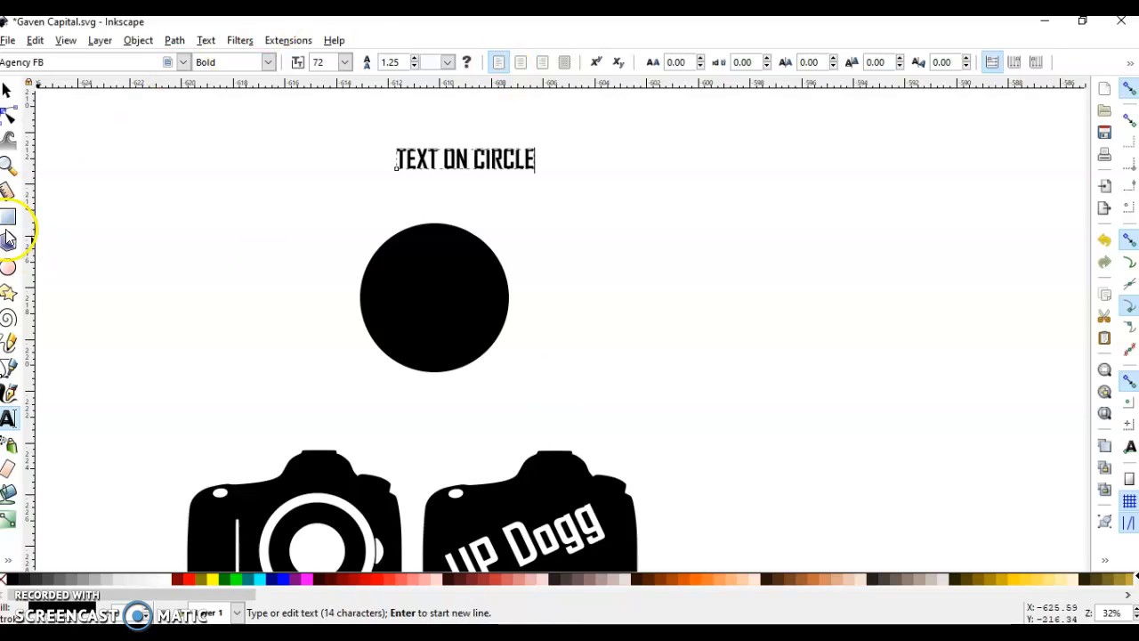
pyautogui.click(7, 89)
pyautogui.moveTo(424, 161); pyautogui.dragTo(400, 207)
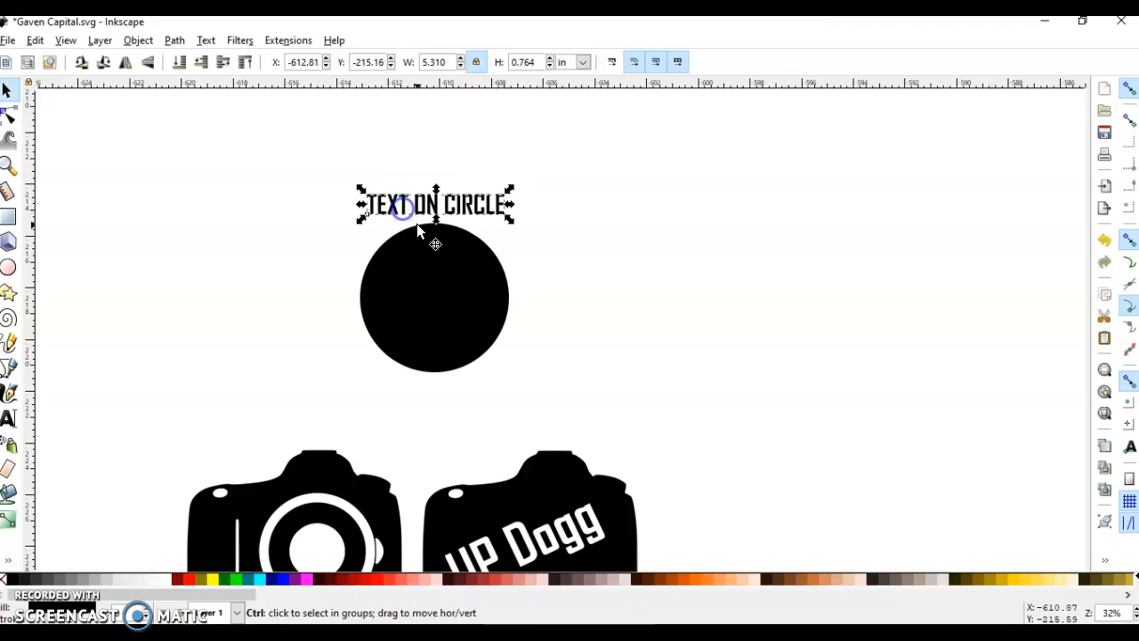
# Select the text together with the circle and put the text on the circle's path.
pyautogui.scroll(1, 418, 229)
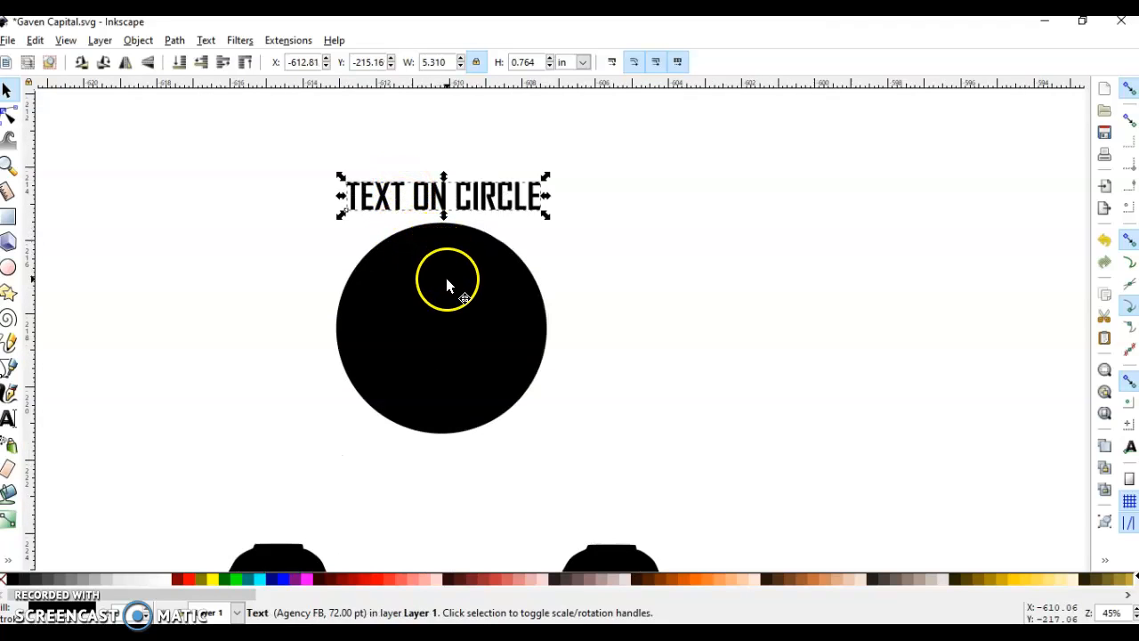
pyautogui.press('shift')
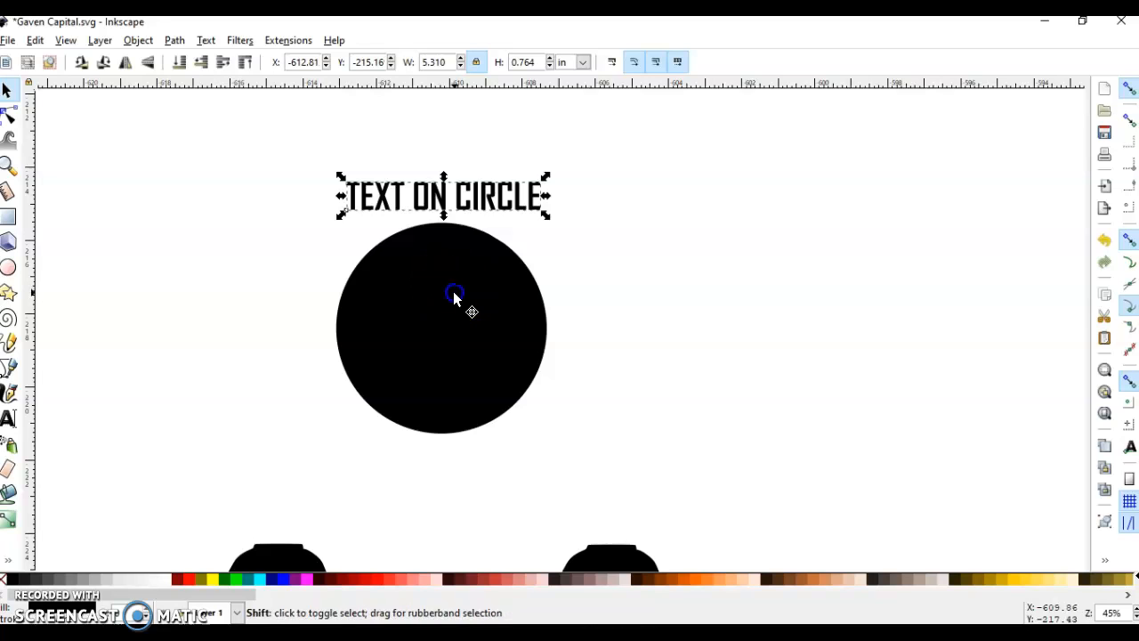
pyautogui.keyDown('shift'); pyautogui.click(454, 298); pyautogui.keyUp('shift')
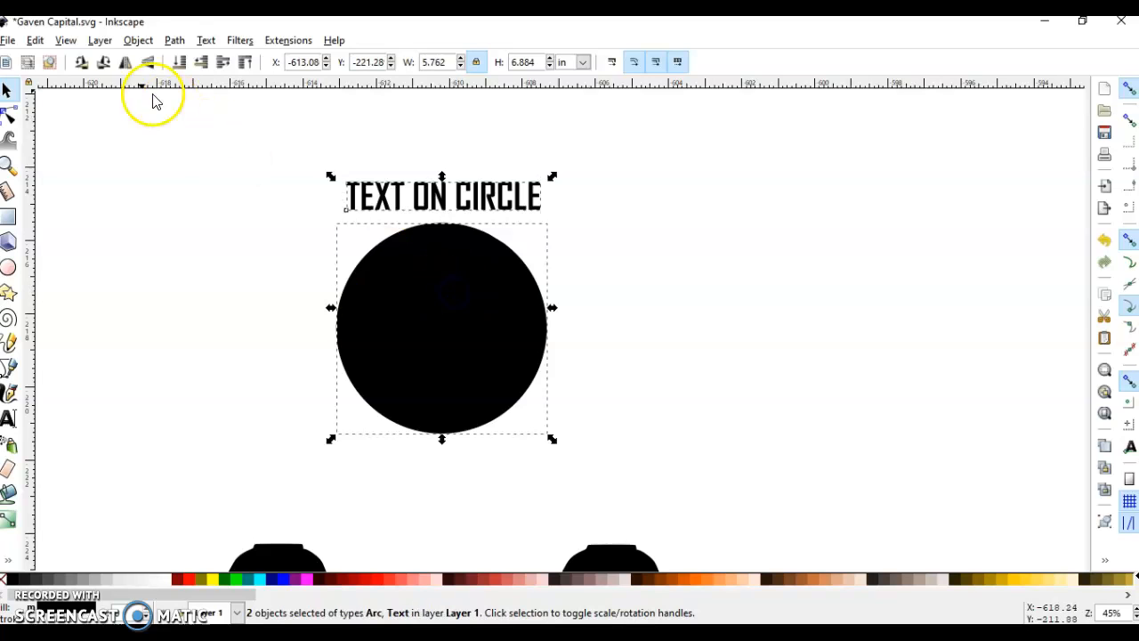
pyautogui.click(204, 40)
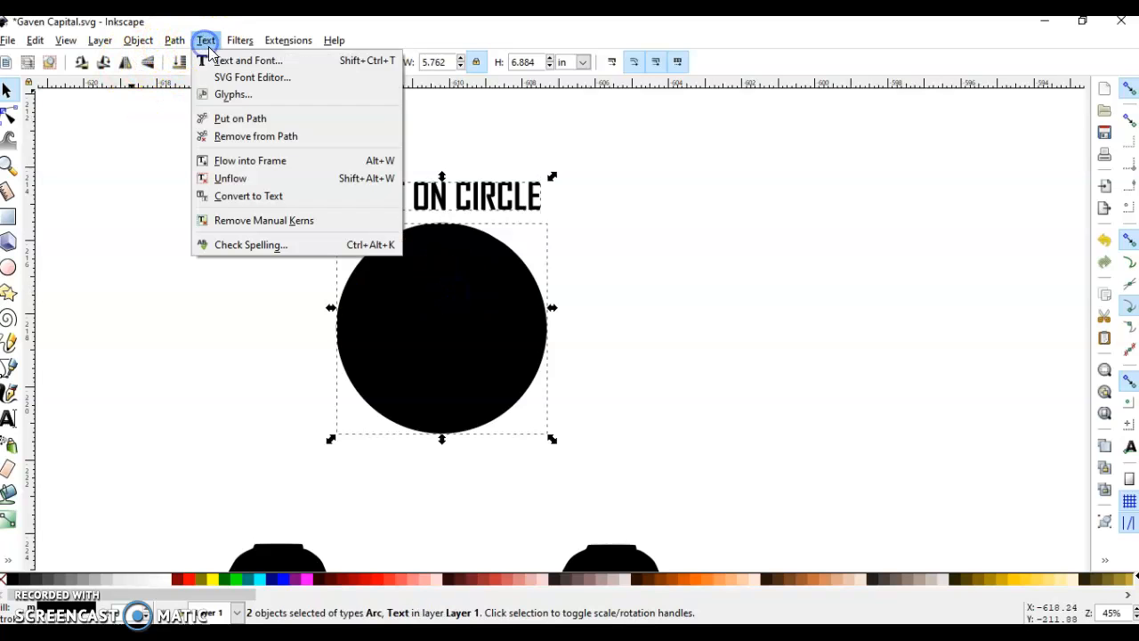
pyautogui.click(258, 120)
pyautogui.press('e')
pyautogui.click(531, 241)
pyautogui.click(529, 242)
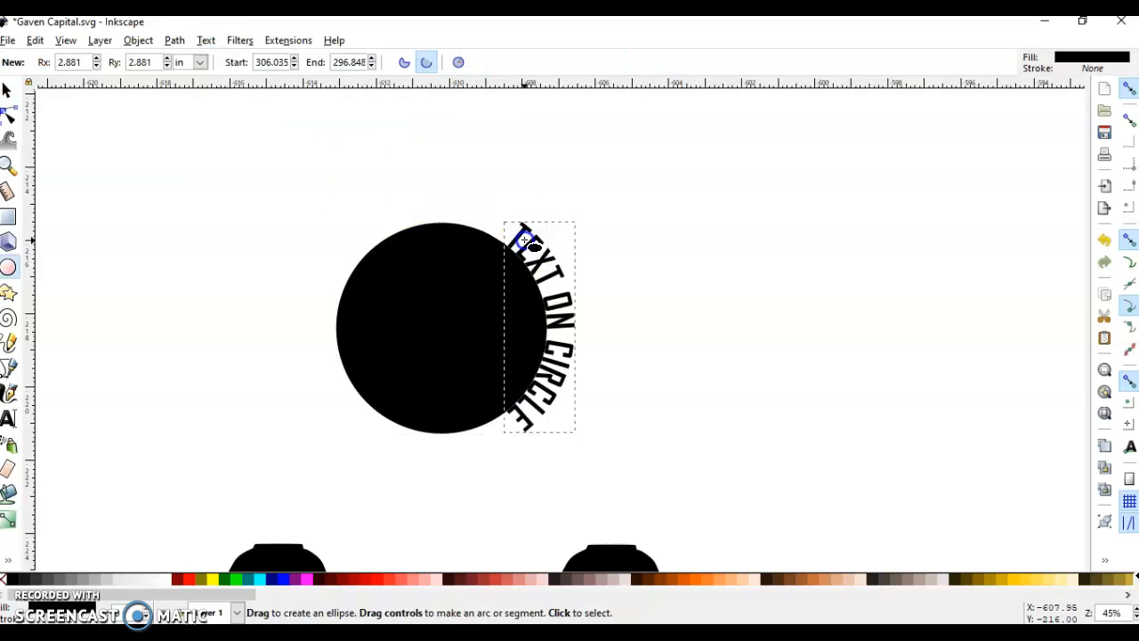
pyautogui.moveTo(508, 233); pyautogui.dragTo(503, 241)
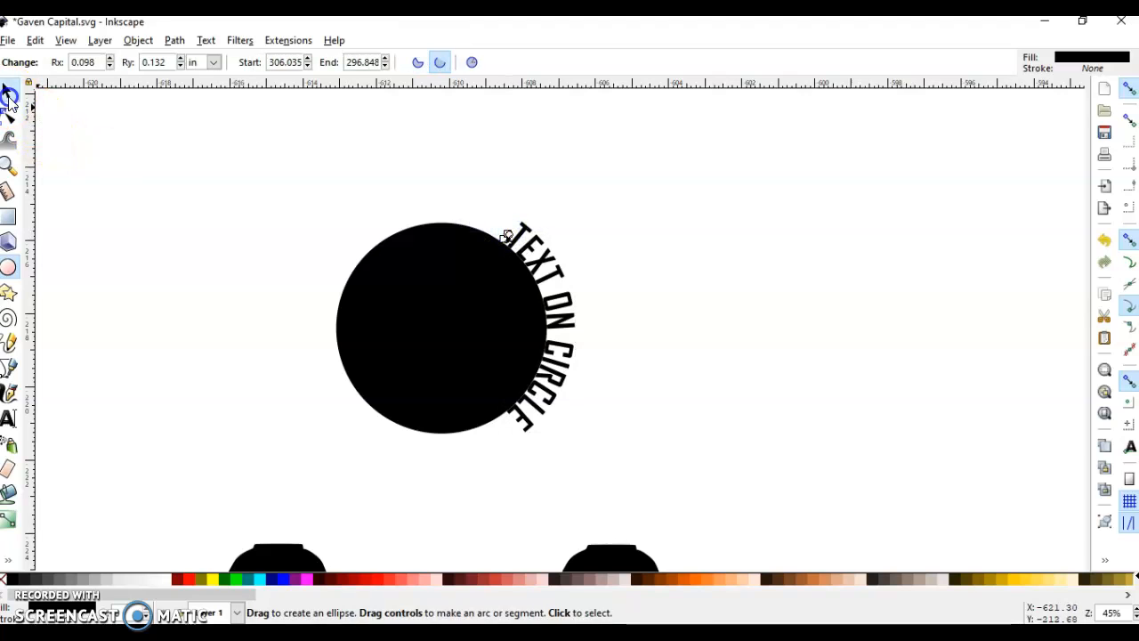
pyautogui.click(9, 97)
pyautogui.tripleClick(531, 266)
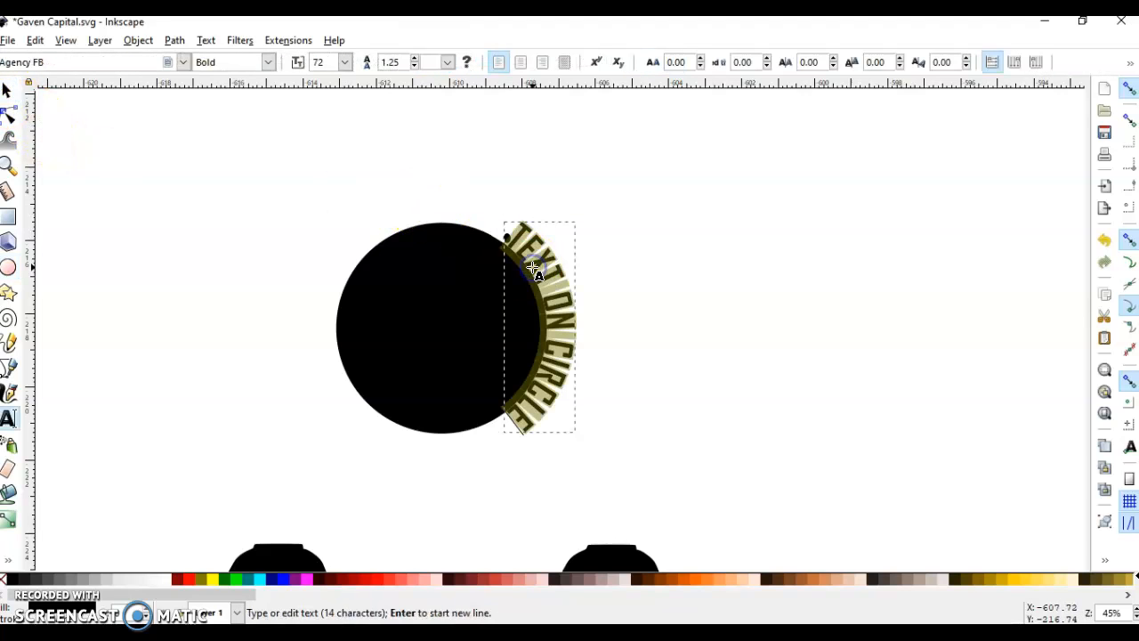
pyautogui.click(551, 250)
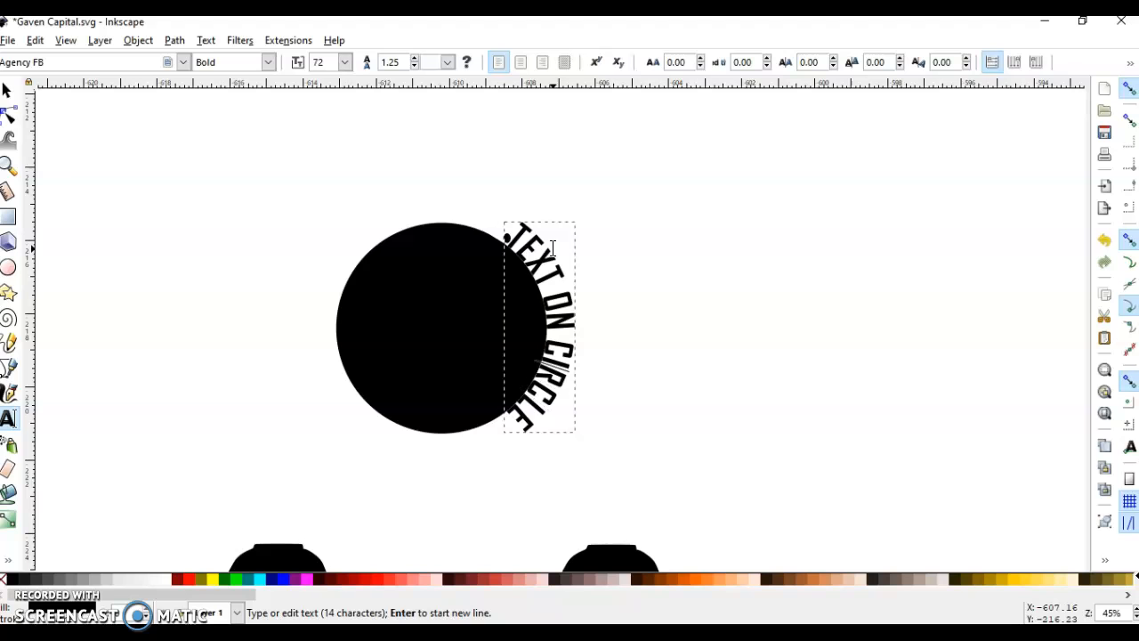
pyautogui.scroll(3, 552, 240)
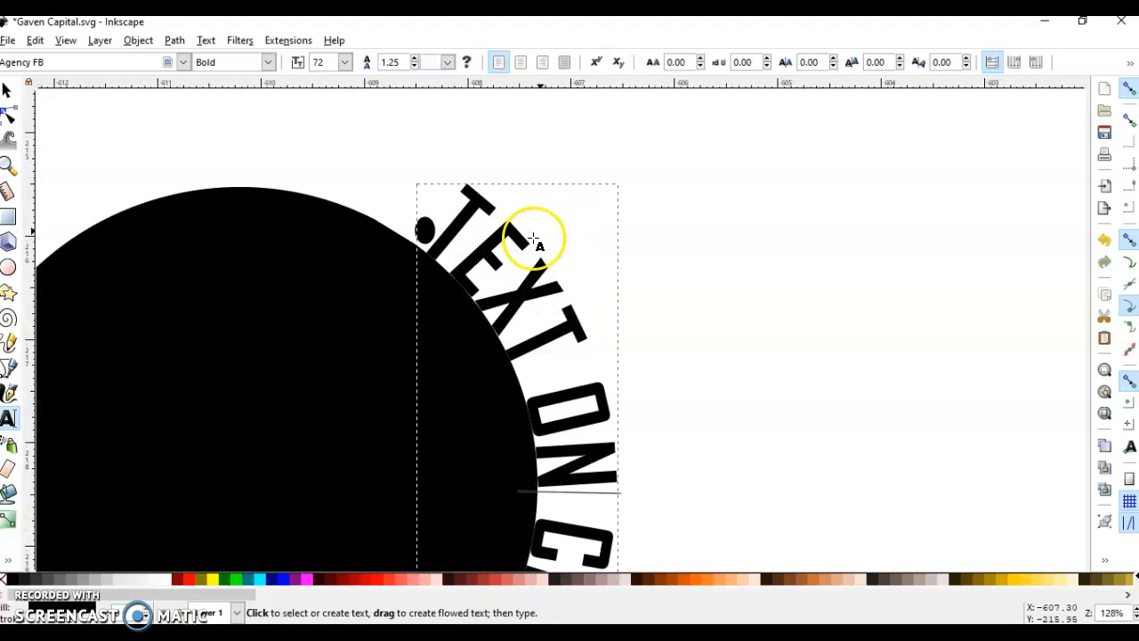
pyautogui.scroll(-1, 525, 245)
pyautogui.scroll(-2, 463, 249)
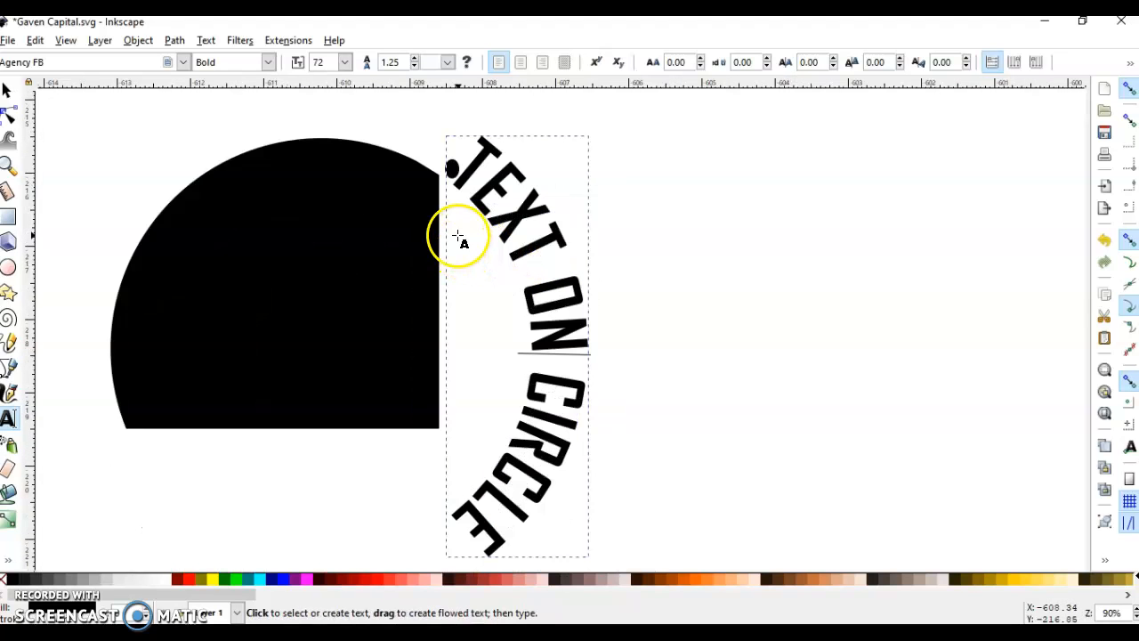
pyautogui.hscroll(-2, 457, 237)
pyautogui.scroll(-1, 469, 240)
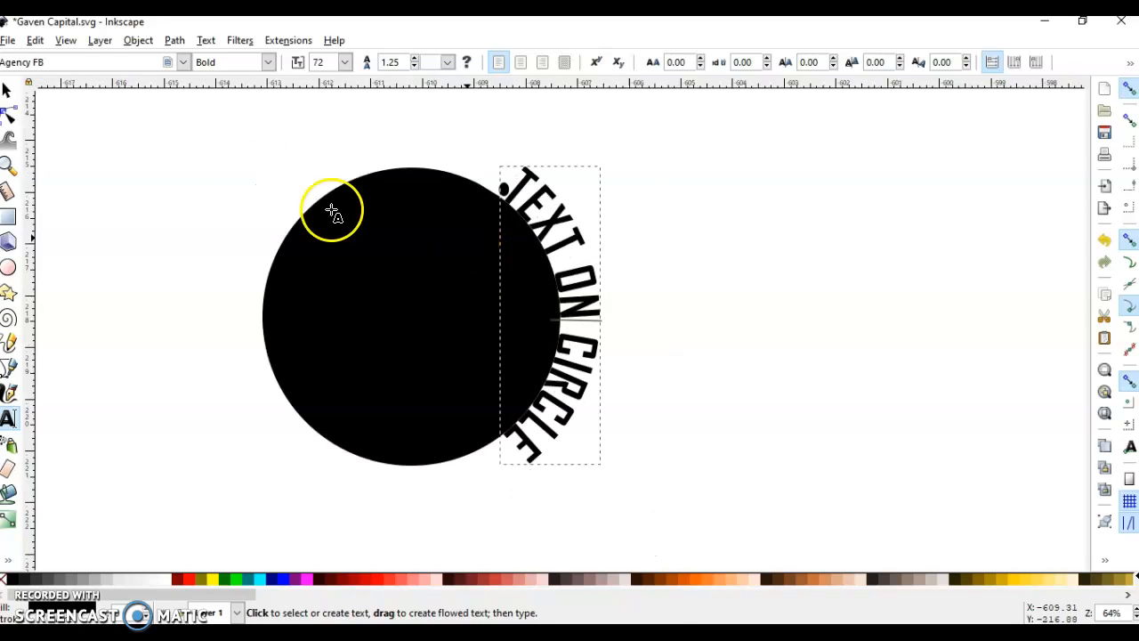
pyautogui.click(7, 89)
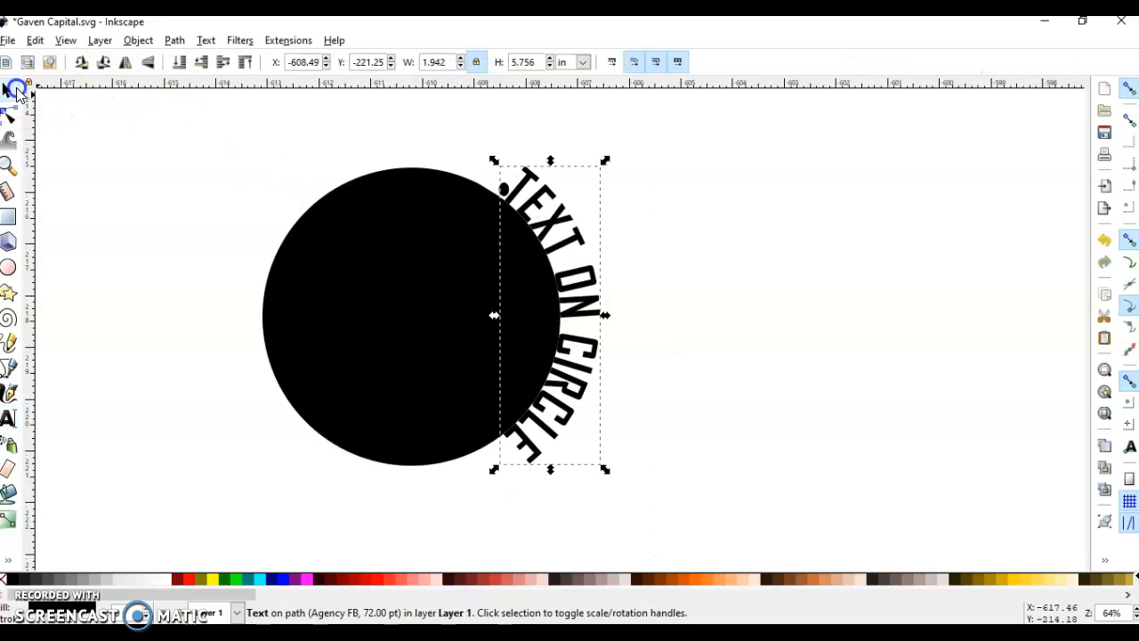
pyautogui.click(505, 191)
pyautogui.click(593, 190)
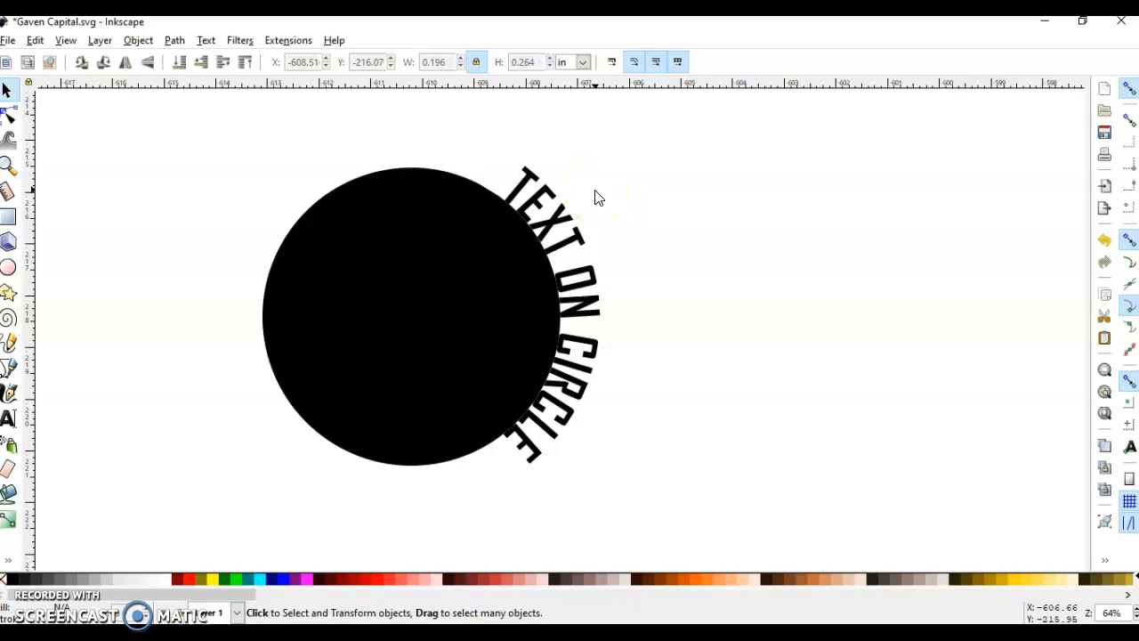
# Place the text cursor before the first letter of "TEXT ON CIRCLE" and increase the horizontal kerning to 100 to slide the text clockwise around the circle.
pyautogui.click(527, 229)
pyautogui.click(571, 233)
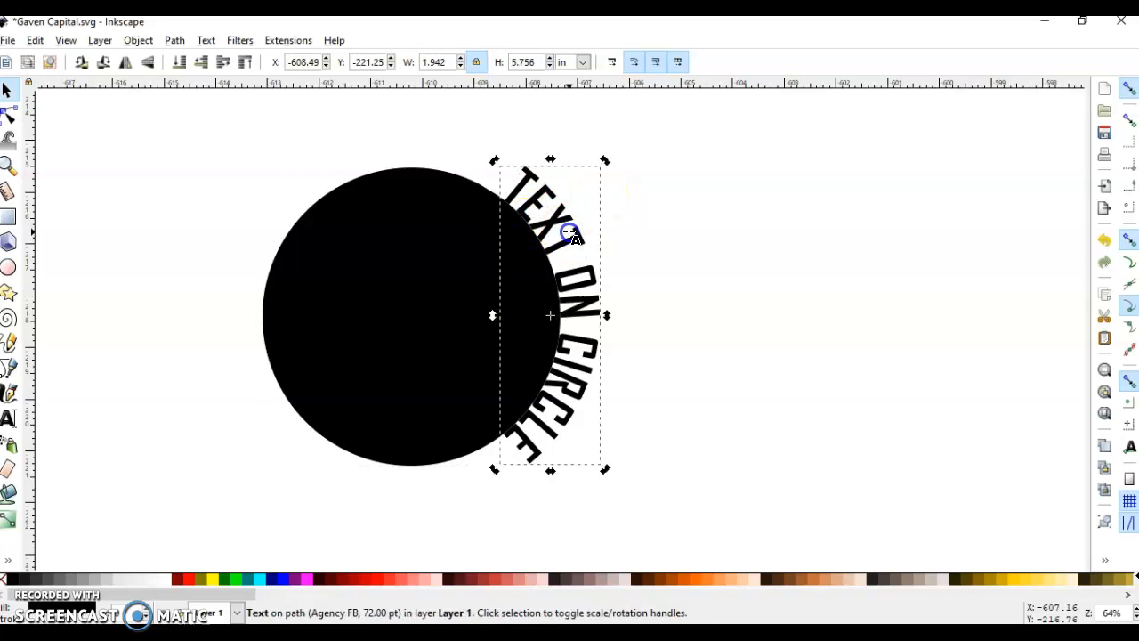
pyautogui.doubleClick(572, 233)
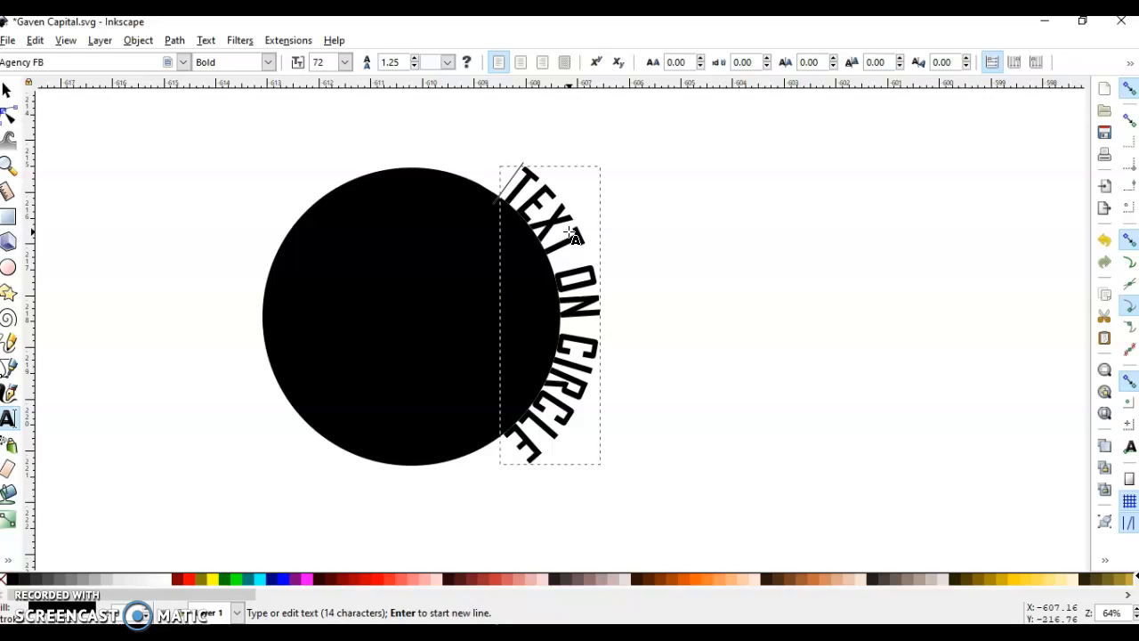
pyautogui.hotkey('alt', 'shift', 'Right')
pyautogui.hotkey('alt', 'shift', 'Right')
pyautogui.hotkey('alt', 'shift', 'Right')
pyautogui.hotkey('alt', 'shift', 'Right')
pyautogui.hotkey('alt', 'shift', 'Right')
pyautogui.hotkey('alt', 'shift', 'Right')
pyautogui.hotkey('alt', 'shift', 'Right')
pyautogui.hotkey('alt', 'shift', 'Right')
pyautogui.hotkey('alt', 'shift', 'Right')
pyautogui.hotkey('alt', 'shift', 'Right')
pyautogui.hotkey('alt', 'shift', 'Right')
pyautogui.hotkey('alt', 'shift', 'Right')
pyautogui.hotkey('alt', 'shift', 'Right')
pyautogui.hotkey('alt', 'shift', 'Right')
pyautogui.hotkey('alt', 'shift', 'Right')
pyautogui.hotkey('alt', 'shift', 'Right')
pyautogui.hotkey('alt', 'shift', 'Right')
pyautogui.hotkey('alt', 'shift', 'Right')
pyautogui.hotkey('alt', 'shift', 'Right')
pyautogui.hotkey('alt', 'shift', 'Right')
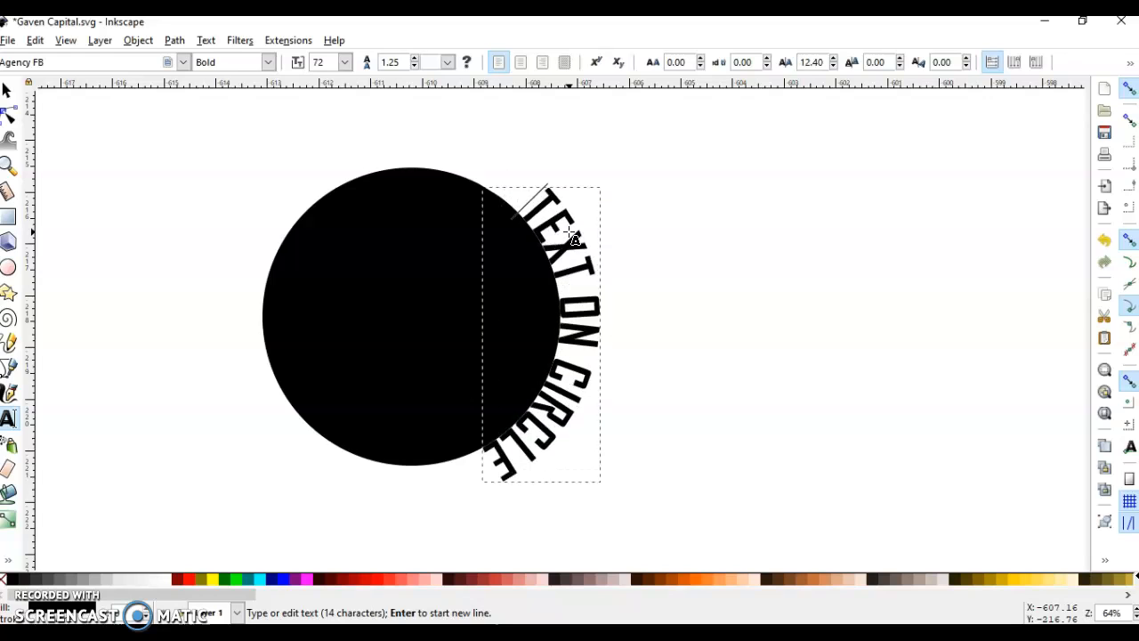
pyautogui.hotkey('alt', 'shift', 'Right')
pyautogui.hotkey('alt', 'shift', 'Right')
pyautogui.hotkey('alt', 'shift', 'Right')
pyautogui.hotkey('alt', 'shift', 'Right')
pyautogui.hotkey('alt', 'shift', 'Right')
pyautogui.hotkey('alt', 'shift', 'Right')
pyautogui.hotkey('alt', 'shift', 'Right')
pyautogui.hotkey('alt', 'shift', 'Right')
pyautogui.hotkey('alt', 'shift', 'Right')
pyautogui.hotkey('alt', 'shift', 'Right')
pyautogui.hotkey('alt', 'shift', 'Right')
pyautogui.hotkey('alt', 'shift', 'Right')
pyautogui.hotkey('alt', 'shift', 'Right')
pyautogui.hotkey('alt', 'shift', 'Right')
pyautogui.hotkey('alt', 'shift', 'Right')
pyautogui.hotkey('alt', 'shift', 'Right')
pyautogui.hotkey('alt', 'shift', 'Right')
pyautogui.hotkey('alt', 'shift', 'Right')
pyautogui.hotkey('alt', 'shift', 'Right')
pyautogui.hotkey('alt', 'shift', 'Right')
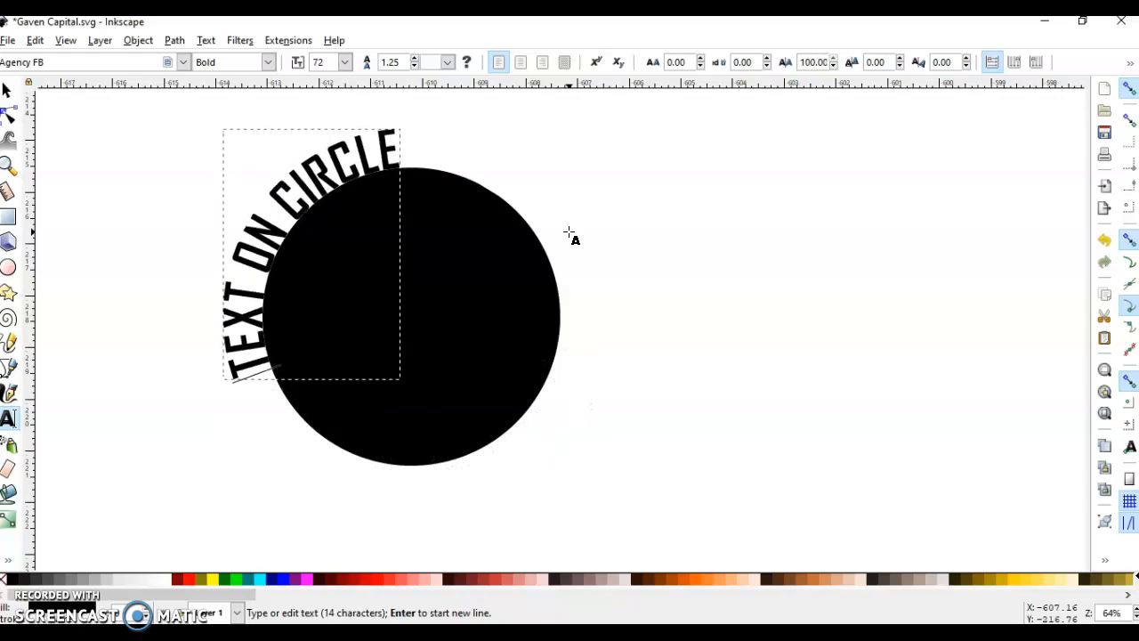
# Fine-tune the leading kerning so the complete "TEXT ON CIRCLE" arches over the upper-left part of the circle.
pyautogui.hotkey('alt', 'shift', 'Left')
pyautogui.hotkey('alt', 'shift', 'Left')
pyautogui.hotkey('alt', 'shift', 'Left')
pyautogui.hotkey('alt', 'shift', 'Left')
pyautogui.hotkey('alt', 'shift', 'Left')
pyautogui.hotkey('alt', 'shift', 'Left')
pyautogui.hotkey('alt', 'shift', 'Left')
pyautogui.hotkey('alt', 'shift', 'Left')
pyautogui.hotkey('alt', 'shift', 'Left')
pyautogui.hotkey('alt', 'shift', 'Left')
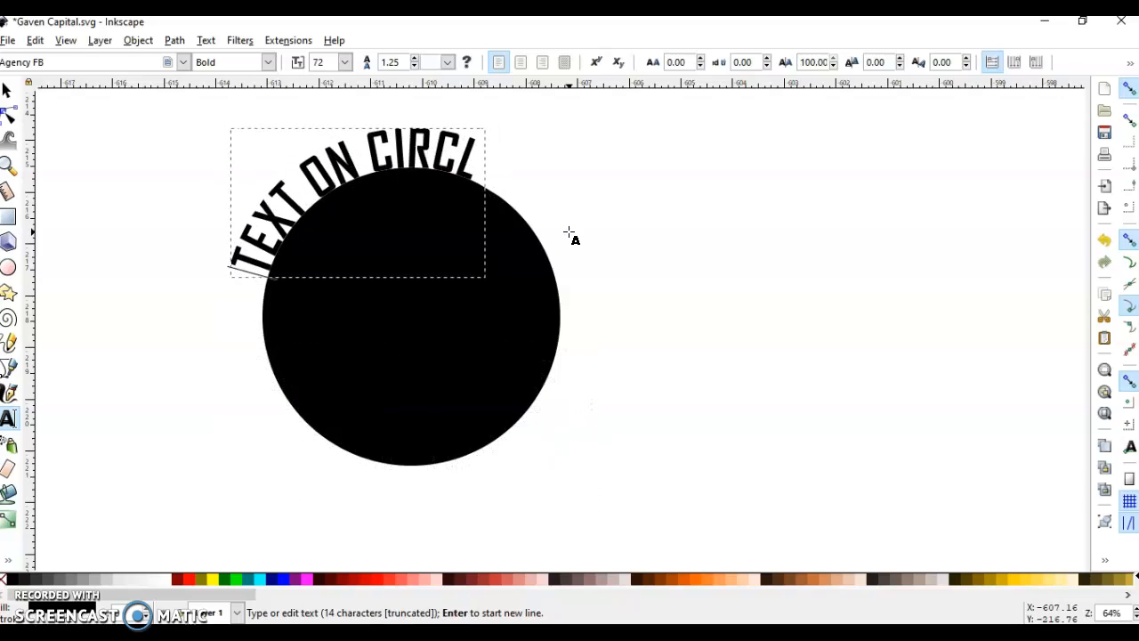
pyautogui.hotkey('alt', 'shift', 'Right')
pyautogui.hotkey('alt', 'shift', 'Right')
pyautogui.hotkey('alt', 'shift', 'Right')
pyautogui.hotkey('alt', 'shift', 'Right')
pyautogui.hotkey('alt', 'shift', 'Right')
pyautogui.hotkey('alt', 'shift', 'Right')
pyautogui.hotkey('alt', 'shift', 'Left')
pyautogui.hotkey('alt', 'shift', 'Left')
pyautogui.hotkey('alt', 'shift', 'Left')
pyautogui.hotkey('alt', 'shift', 'Left')
pyautogui.hotkey('alt', 'shift', 'Left')
pyautogui.hotkey('alt', 'shift', 'Left')
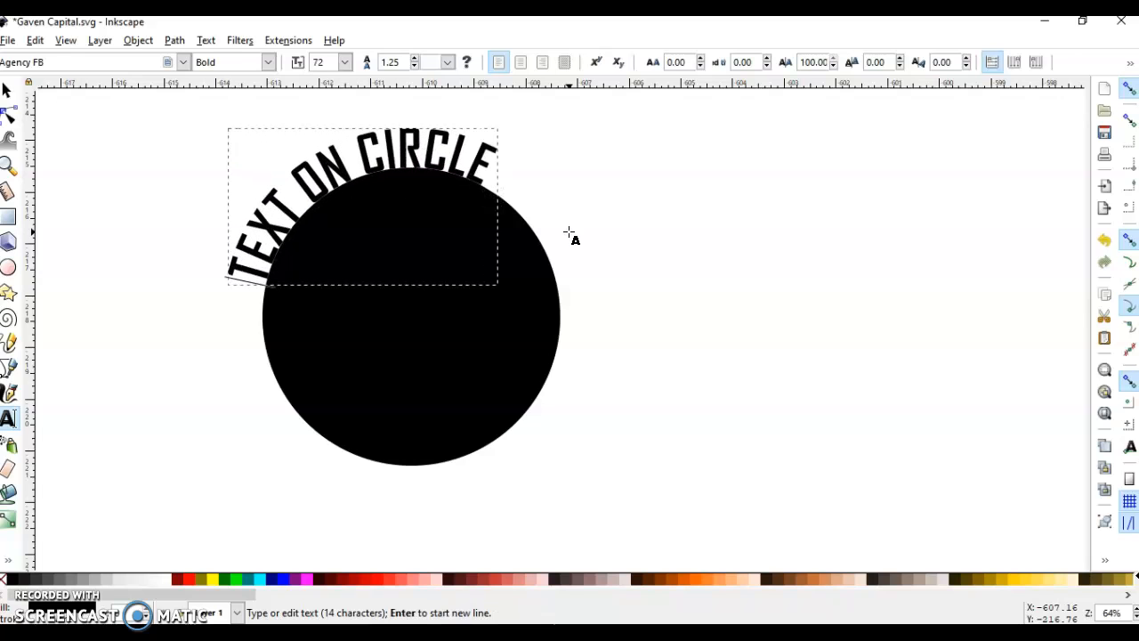
pyautogui.click(8, 90)
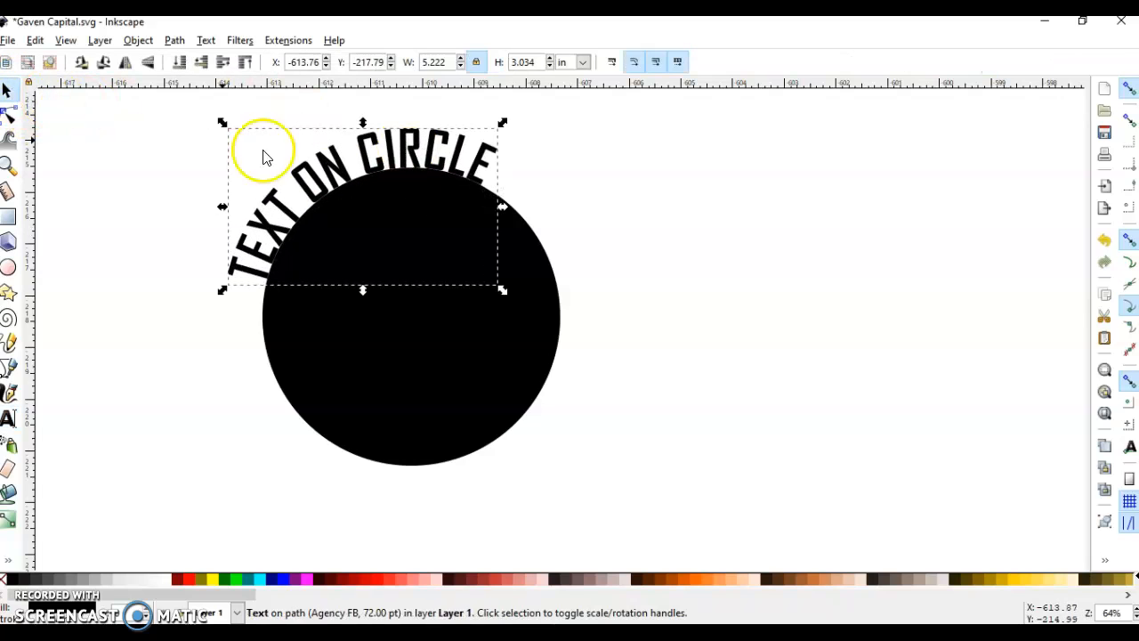
# Draw a second black circle about 4.46 in wide in the empty area right of the text circle.
pyautogui.scroll(-2, 482, 323)
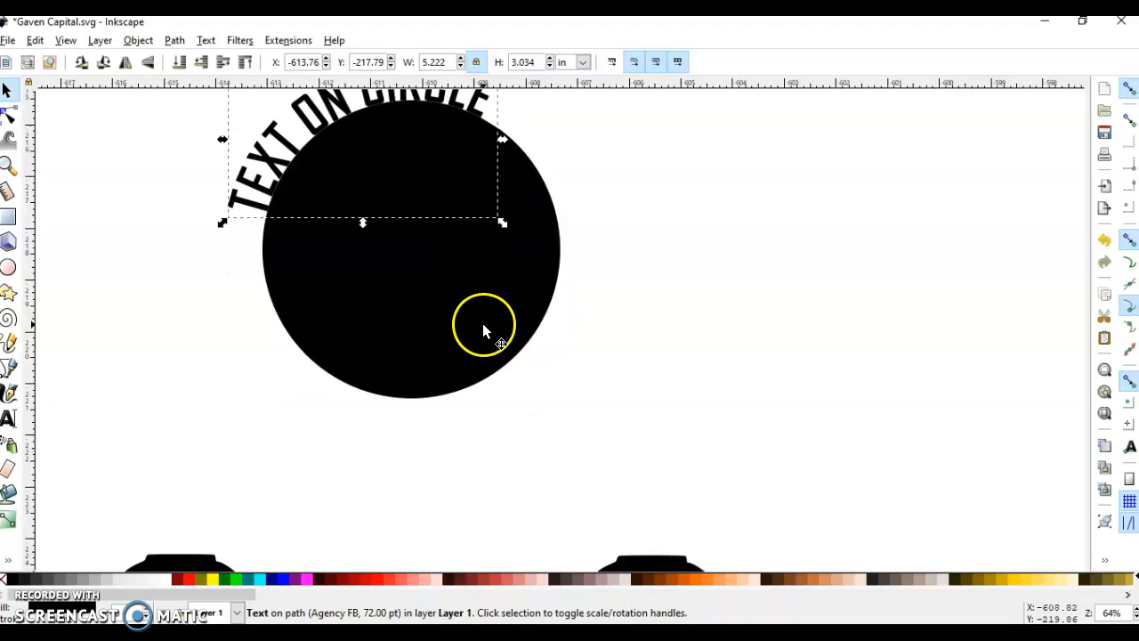
pyautogui.scroll(-2, 482, 323)
pyautogui.scroll(2, 483, 323)
pyautogui.hscroll(5, 452, 350)
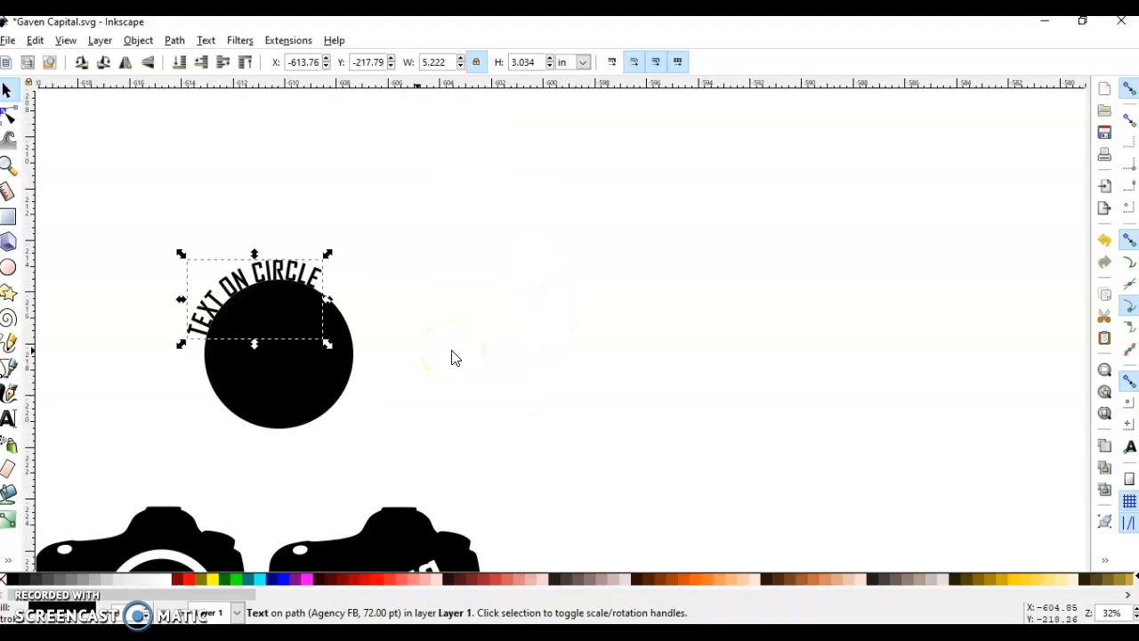
pyautogui.click(299, 372)
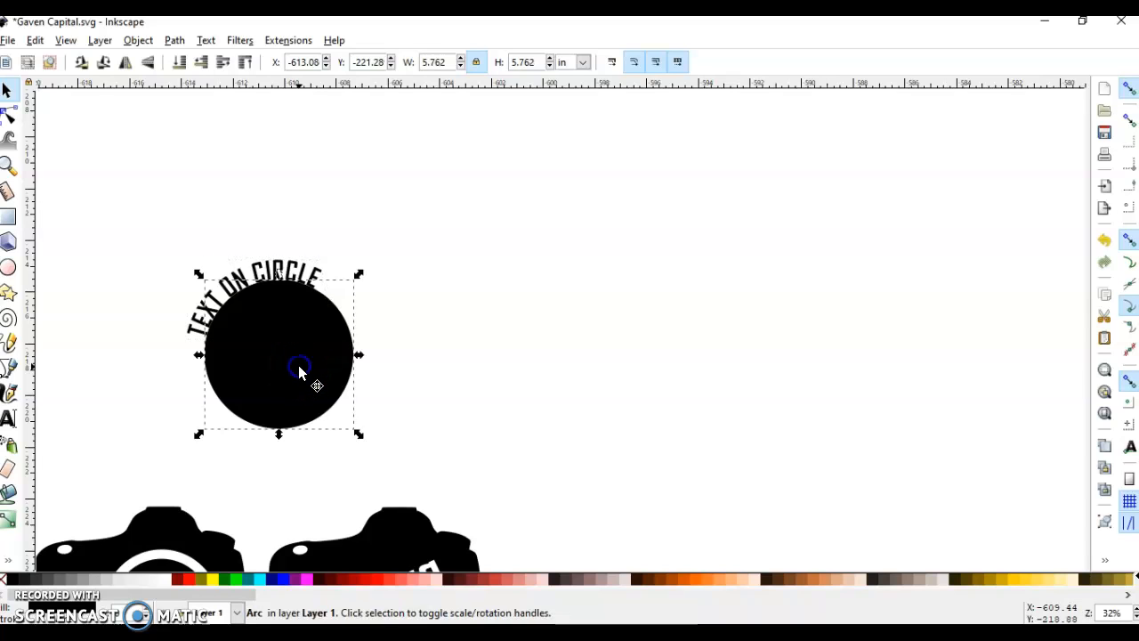
pyautogui.click(9, 269)
pyautogui.moveTo(482, 257); pyautogui.dragTo(598, 373)
pyautogui.click(8, 91)
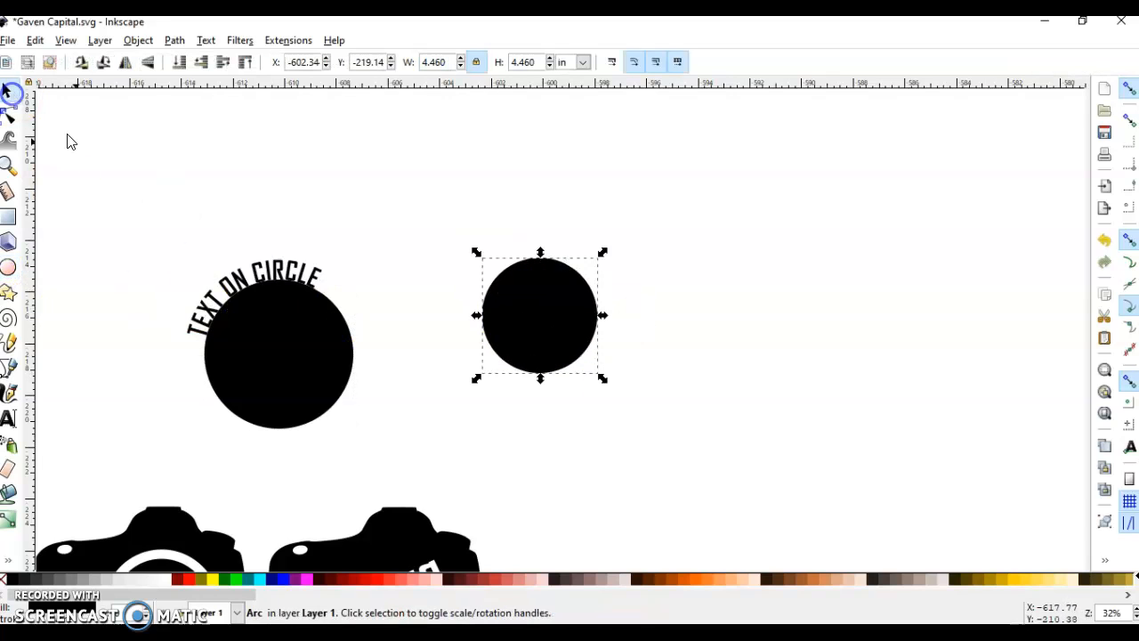
# Duplicate the new circle with the two side by side, fill one with Green (#008000) and shrink it to about 3.91 in wide.
pyautogui.moveTo(552, 320)
pyautogui.mouseDown()
pyautogui.moveTo(602, 325)
pyautogui.moveTo(473, 324)
pyautogui.mouseUp()
pyautogui.hotkey('ctrl', 'd')
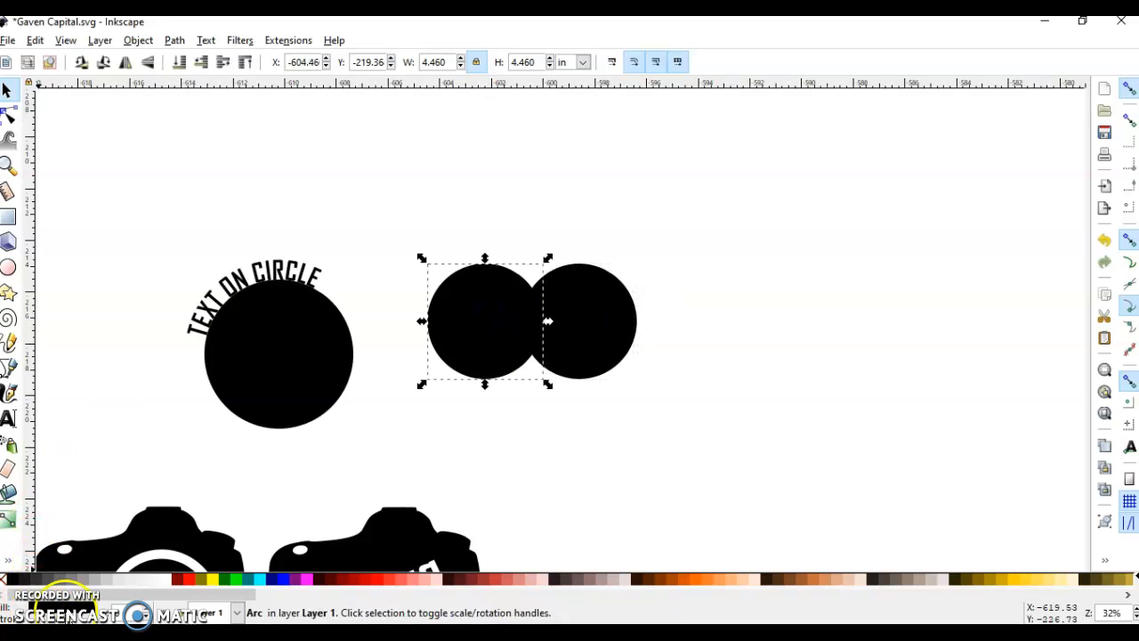
pyautogui.click(225, 580)
pyautogui.moveTo(547, 259); pyautogui.dragTo(534, 260)
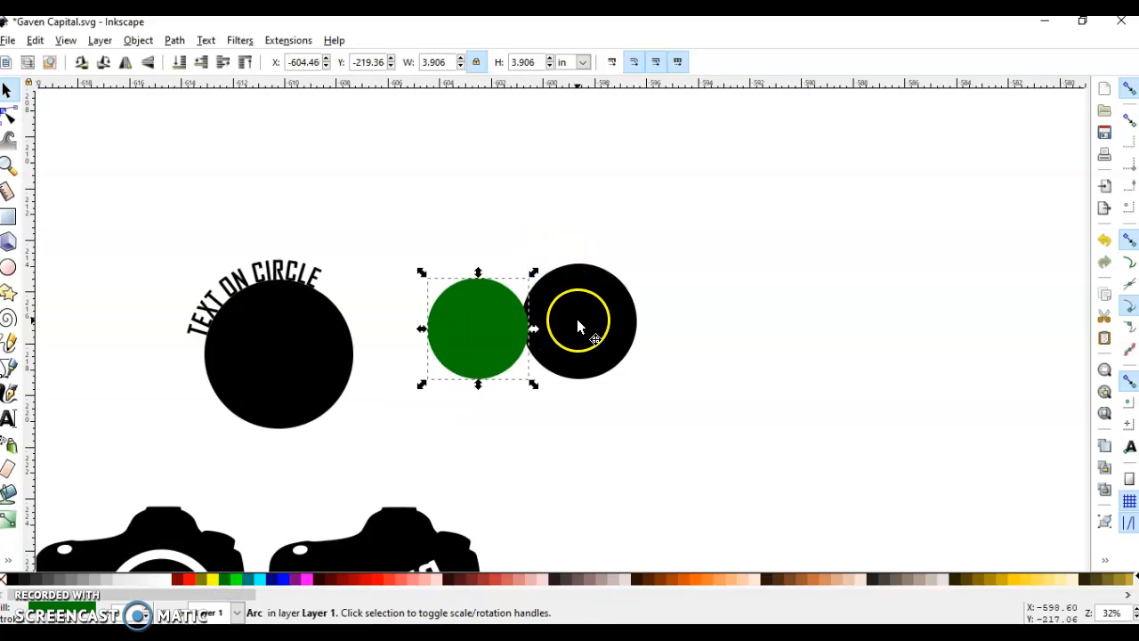
# Centre the green circle and the black circle on each other both horizontally and vertically, relative to the last selected object.
pyautogui.press('shift')
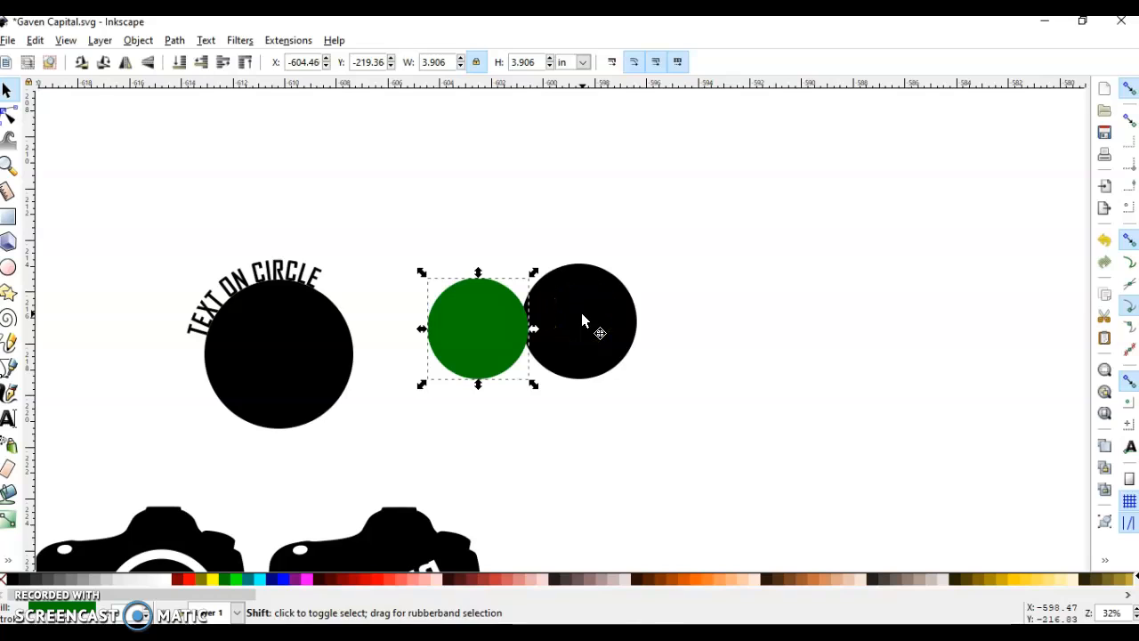
pyautogui.keyDown('shift'); pyautogui.click(582, 315); pyautogui.keyUp('shift')
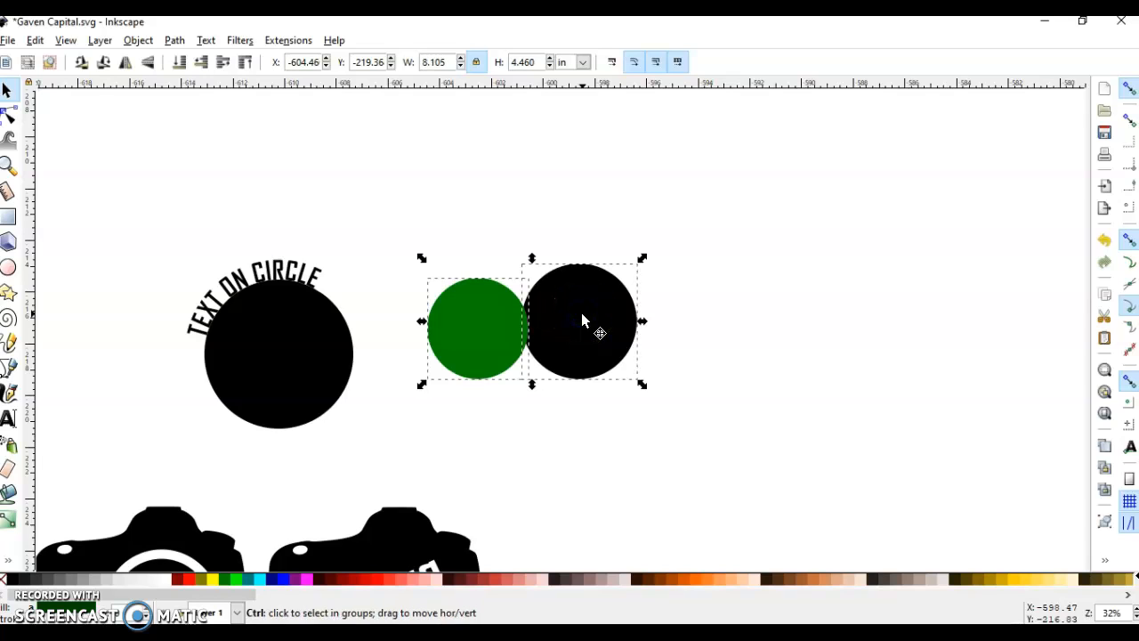
pyautogui.hotkey('ctrl', 'shift', 'a')
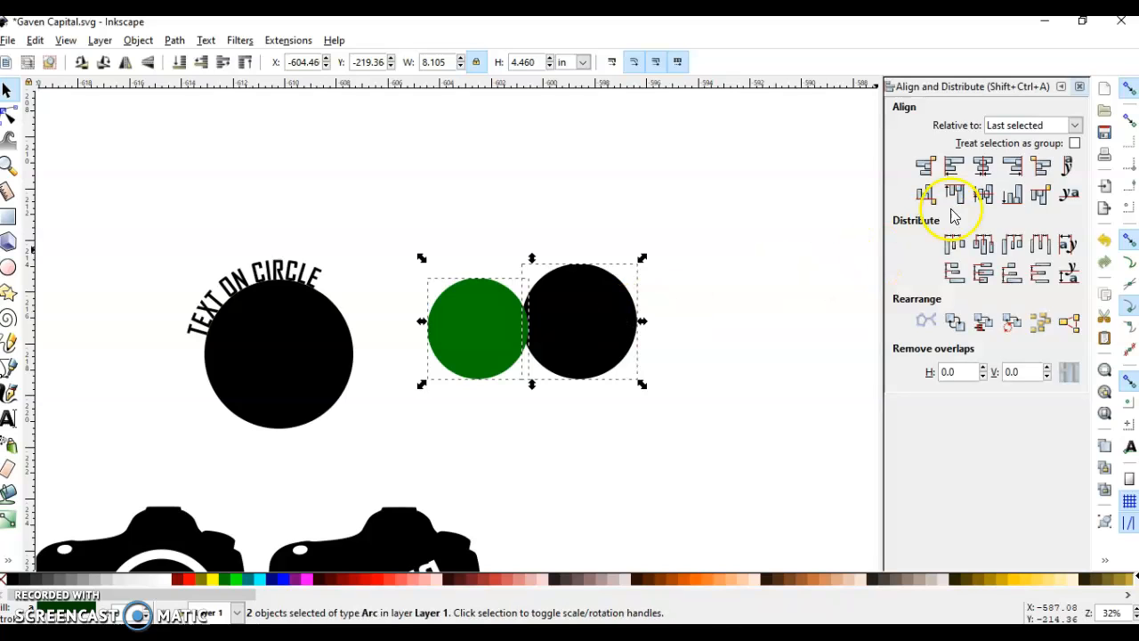
pyautogui.click(984, 166)
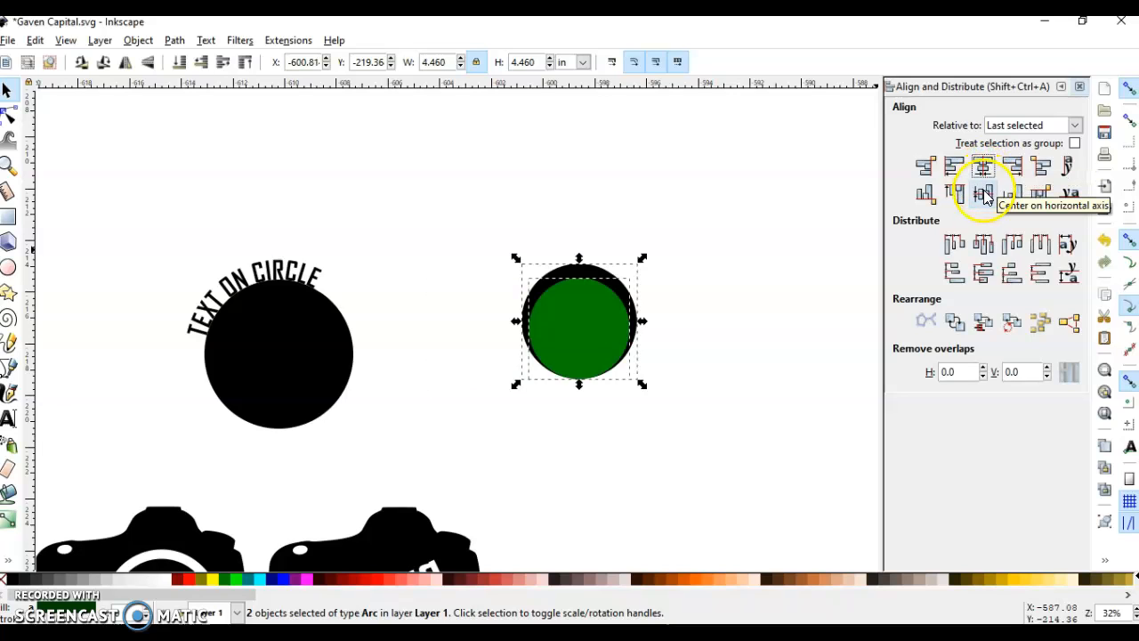
pyautogui.click(983, 194)
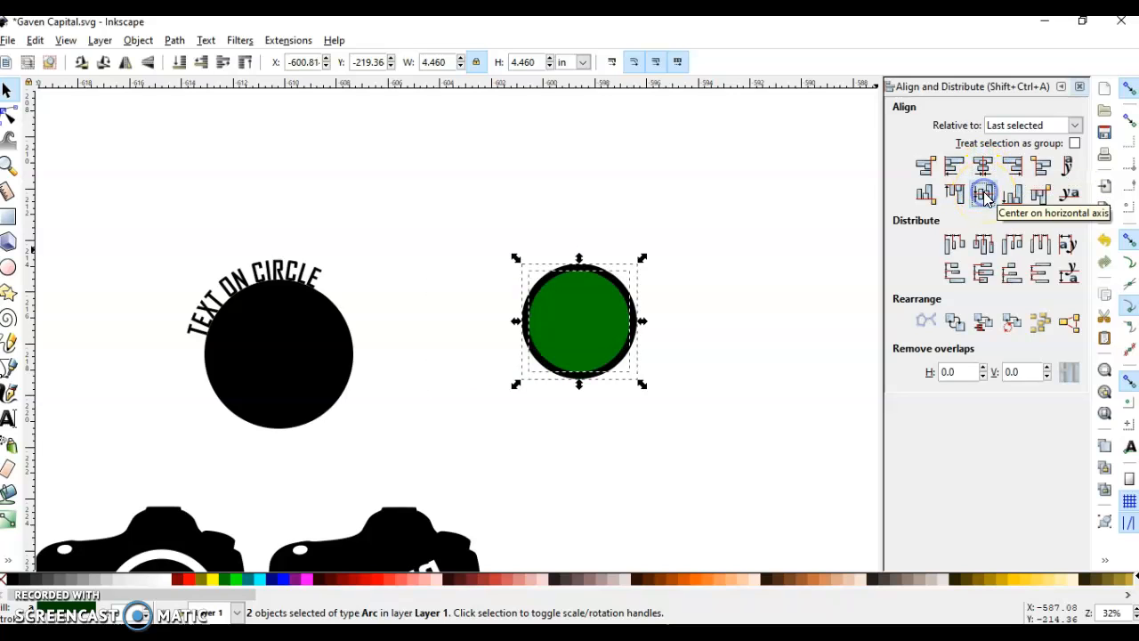
pyautogui.click(1079, 87)
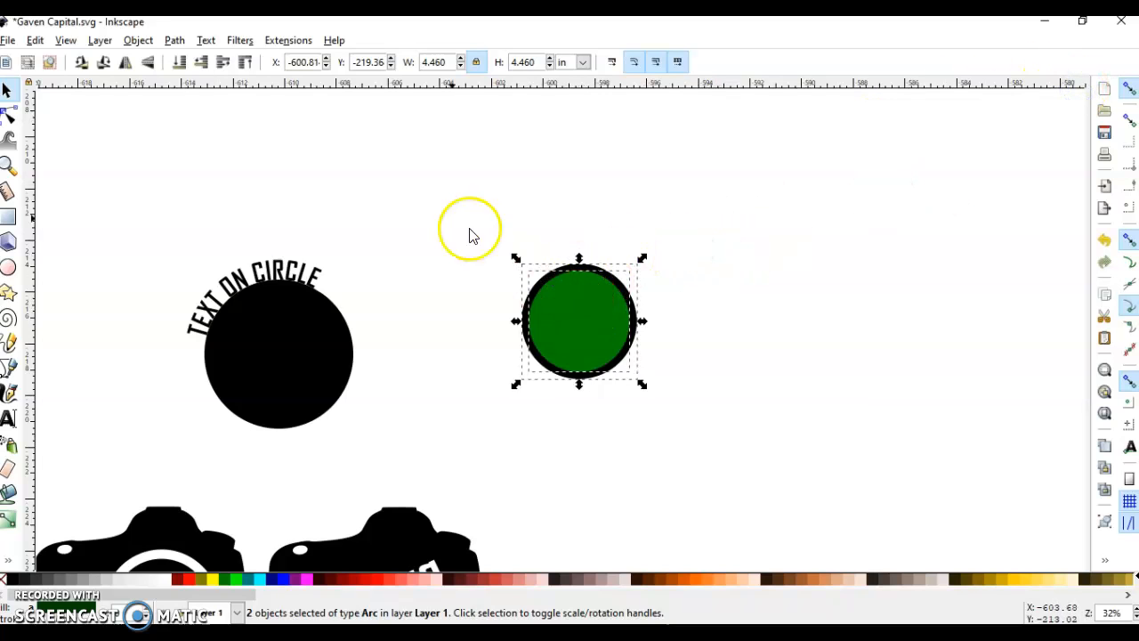
# Subtract the green circle from the black one with Difference to make a ring, and deselect it.
pyautogui.click(180, 40)
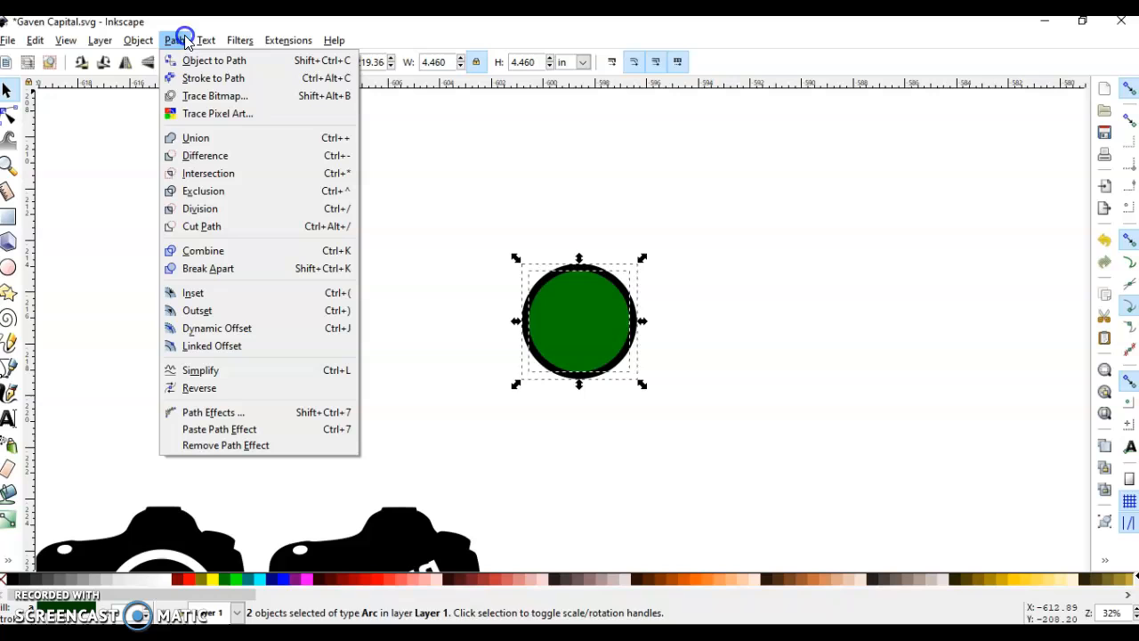
pyautogui.click(201, 160)
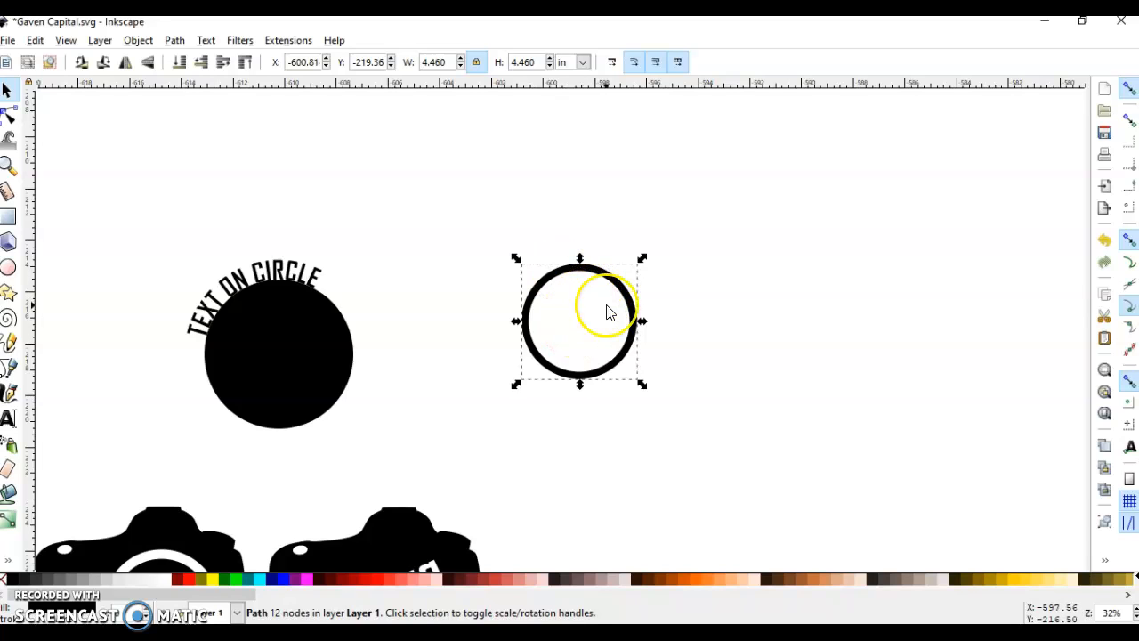
pyautogui.click(611, 218)
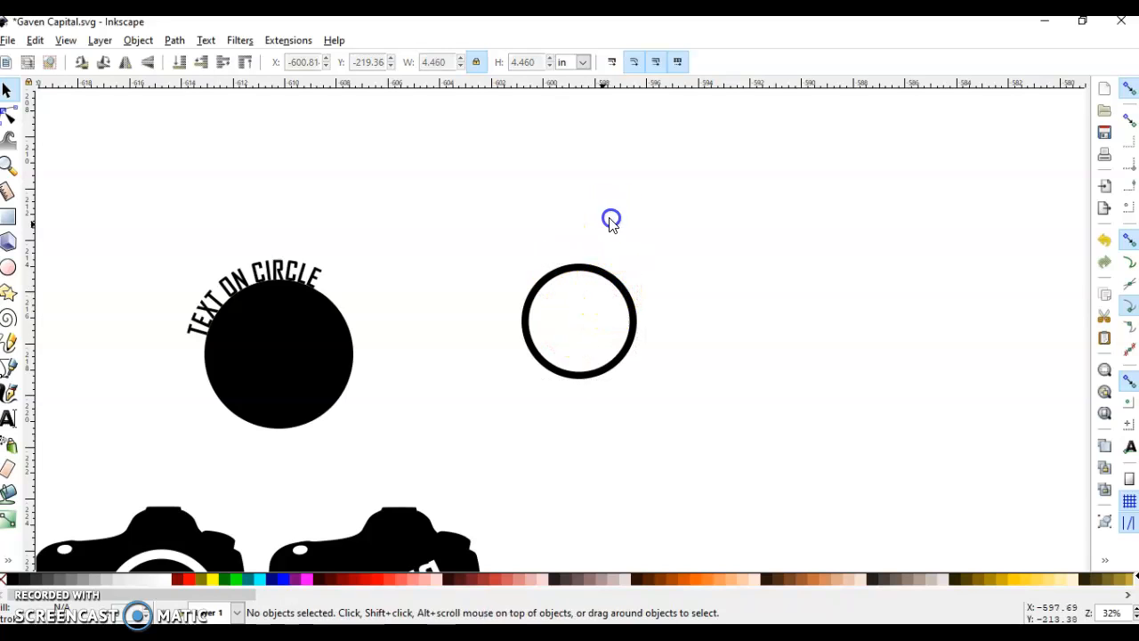
# Add the text "More Text" in Agency FB Bold, 72 pt, starting inside the ring.
pyautogui.click(8, 417)
pyautogui.click(586, 322)
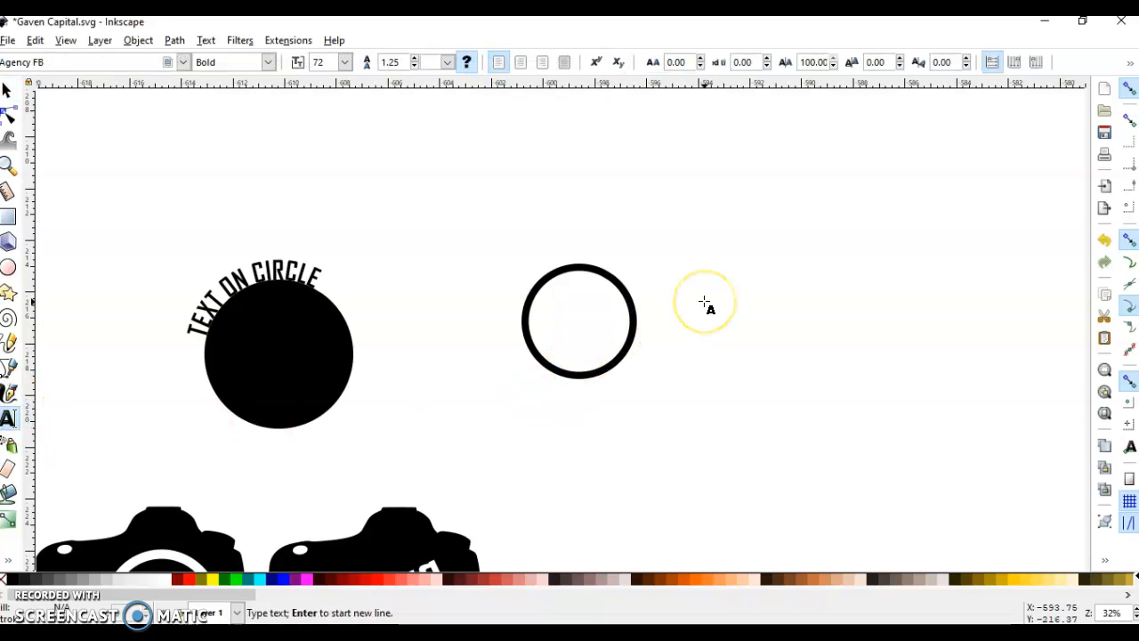
pyautogui.write('More Text')
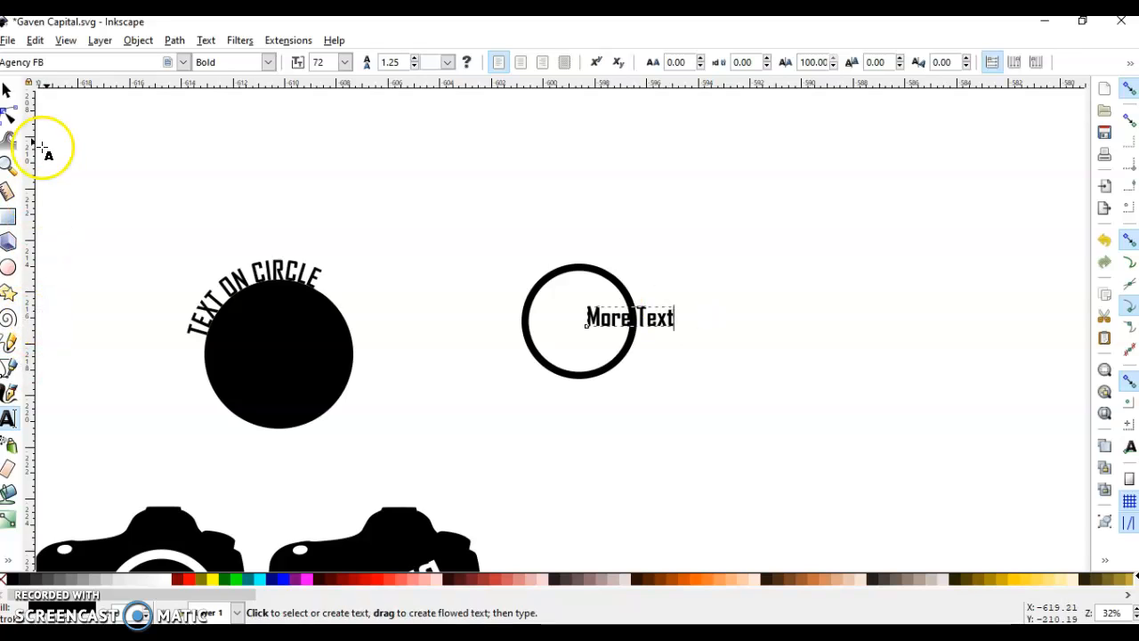
# Put the "More Text" text on the ring's path so that it follows the circle.
pyautogui.click(6, 89)
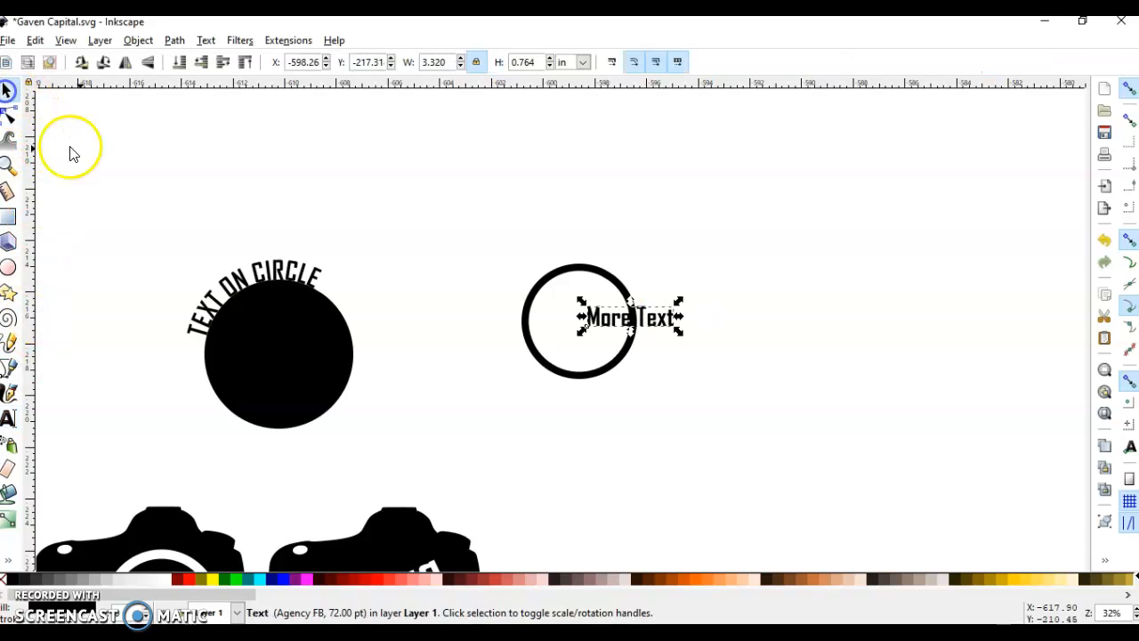
pyautogui.keyDown('shift'); pyautogui.click(559, 279); pyautogui.keyUp('shift')
pyautogui.click(203, 41)
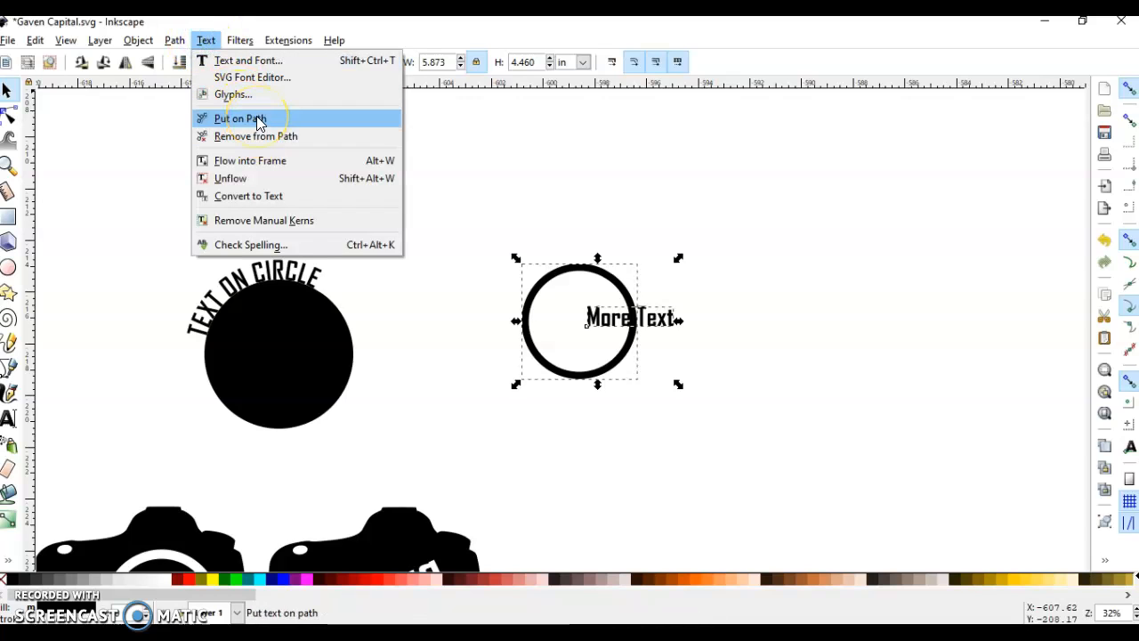
pyautogui.click(258, 121)
pyautogui.keyDown('ctrl'); pyautogui.scroll(3, 587, 290); pyautogui.keyUp('ctrl')
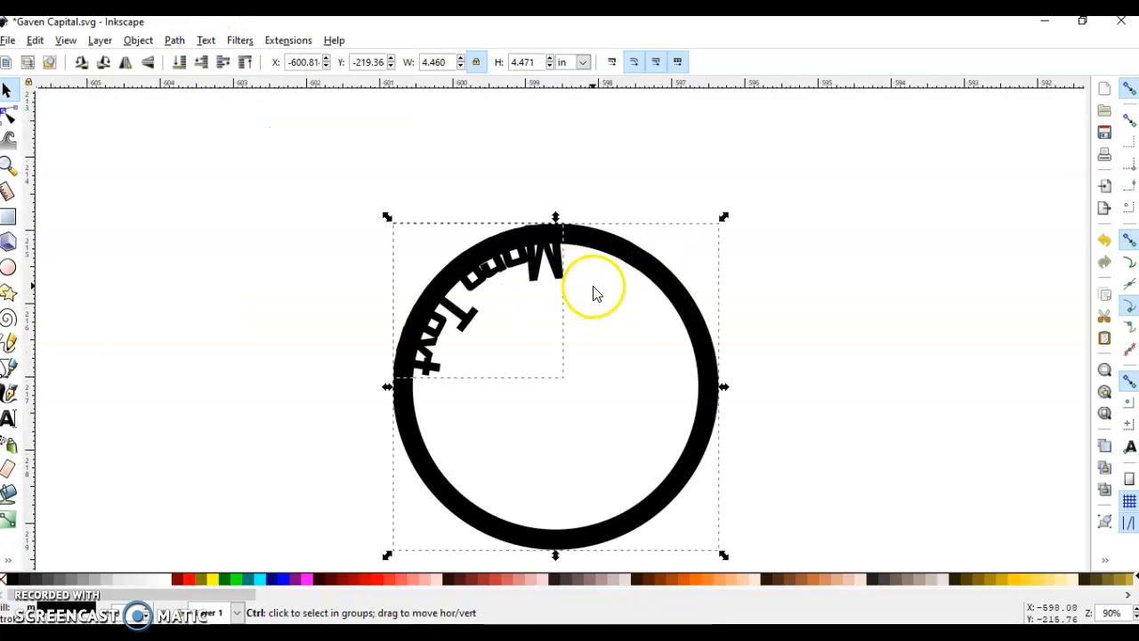
# Slide the whole "More Text" along the ring by kerning before its first letter until it sits upright along the ring's lower inside edge.
pyautogui.click(576, 328)
pyautogui.doubleClick(540, 275)
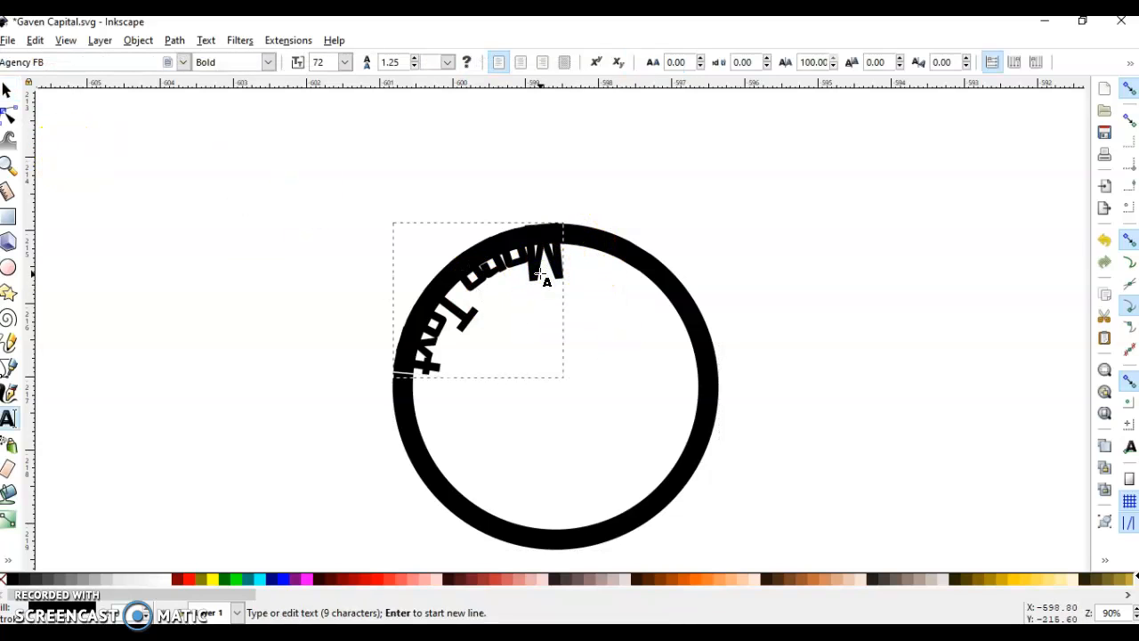
pyautogui.press('Home')
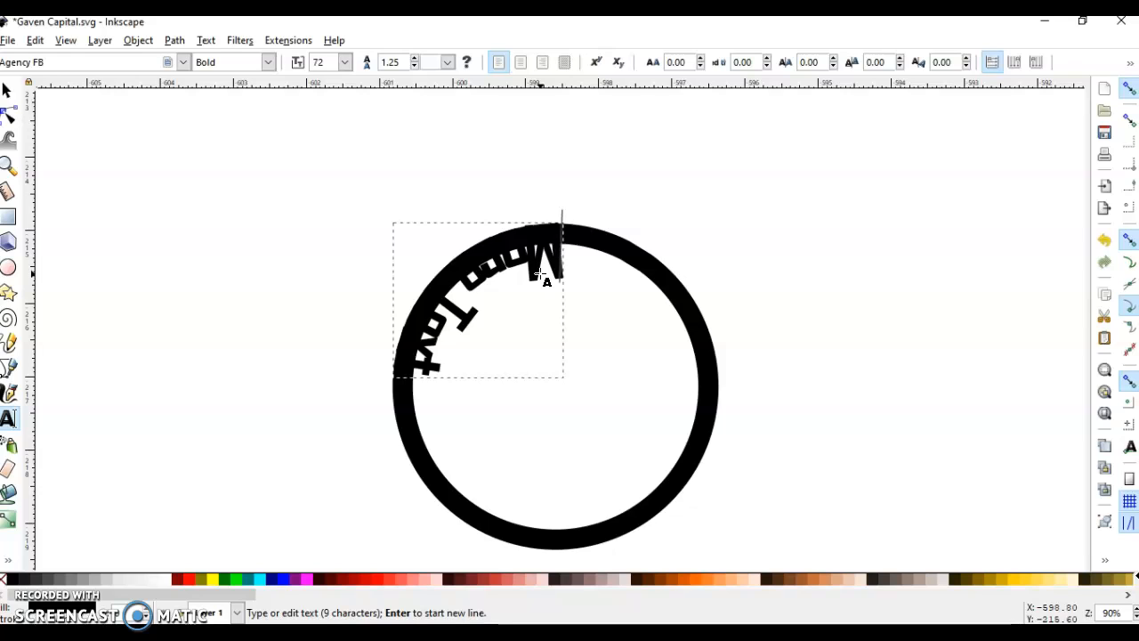
pyautogui.hotkey('alt', 'Right')
pyautogui.hotkey('alt', 'Right')
pyautogui.hotkey('alt', 'Right')
pyautogui.hotkey('alt', 'Right')
pyautogui.hotkey('alt', 'Right')
pyautogui.hotkey('alt', 'Right')
pyautogui.hotkey('alt', 'Right')
pyautogui.hotkey('alt', 'Right')
pyautogui.hotkey('alt', 'Right')
pyautogui.hotkey('alt', 'Right')
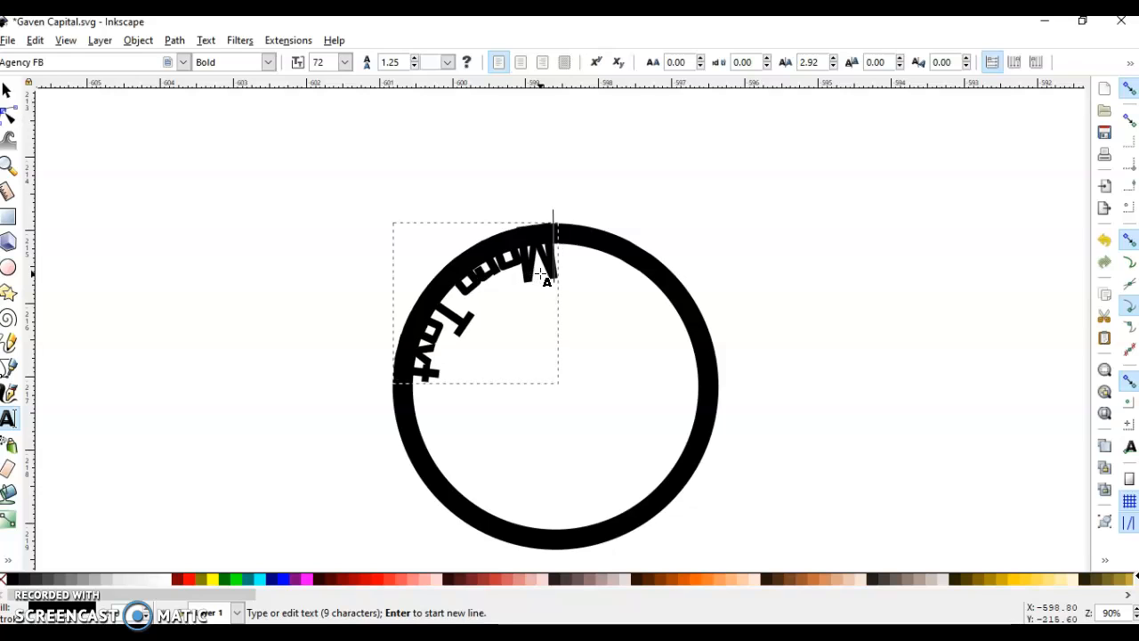
pyautogui.hotkey('alt', 'Right')
pyautogui.hotkey('alt', 'Right')
pyautogui.hotkey('alt', 'Right')
pyautogui.hotkey('alt', 'Right')
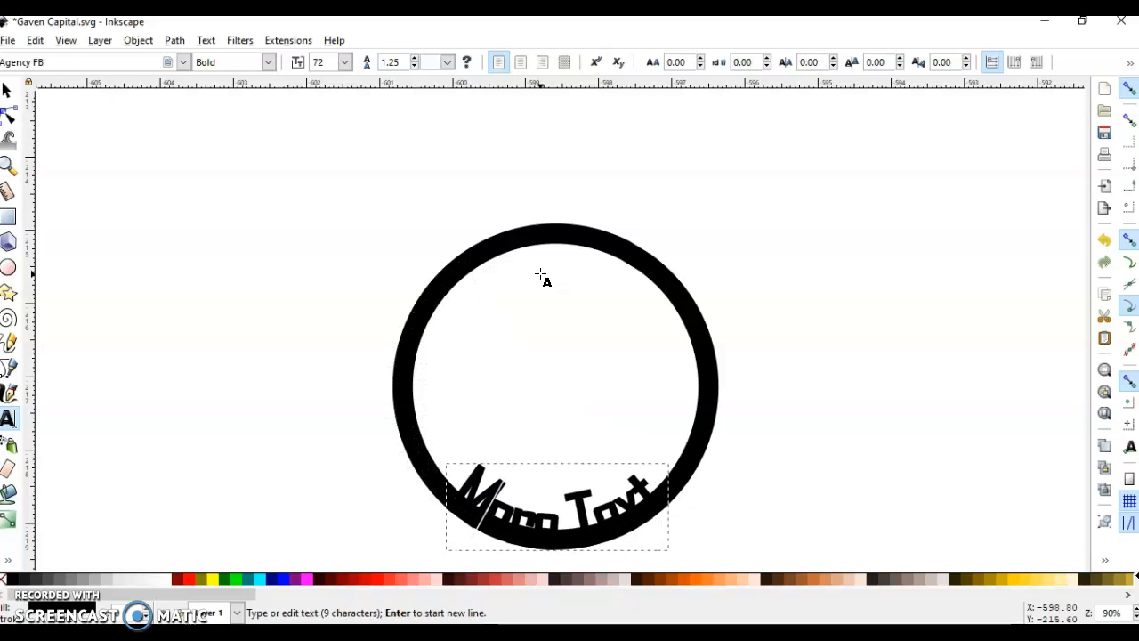
# Widen the kerning letter by letter within the word "More" on the ring.
pyautogui.hotkey('alt', 'Right')
pyautogui.hotkey('alt', 'Right')
pyautogui.hotkey('alt', 'Right')
pyautogui.hotkey('alt', 'Right')
pyautogui.press('Right')
pyautogui.hotkey('alt', 'Right')
pyautogui.hotkey('alt', 'Right')
pyautogui.press('Right')
pyautogui.hotkey('alt', 'Right')
pyautogui.hotkey('alt', 'Right')
pyautogui.hotkey('alt', 'Right')
pyautogui.hotkey('alt', 'Right')
pyautogui.hotkey('alt', 'Right')
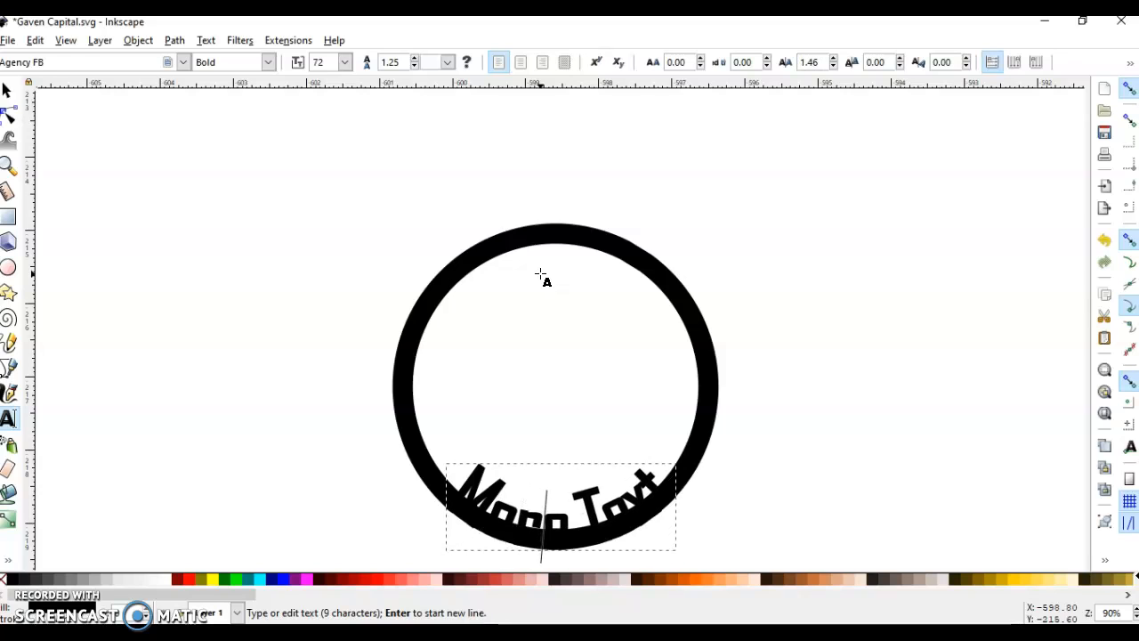
pyautogui.hotkey('alt', 'Right')
pyautogui.hotkey('alt', 'Right')
pyautogui.hotkey('alt', 'Right')
# Widen the kerning letter by letter through the word "Text", up to 2.05 before the final "t".
pyautogui.press('Right')
pyautogui.hotkey('alt', 'Right')
pyautogui.hotkey('alt', 'Right')
pyautogui.hotkey('alt', 'Right')
pyautogui.press('Right')
pyautogui.hotkey('alt', 'Right')
pyautogui.hotkey('alt', 'Right')
pyautogui.hotkey('alt', 'Right')
pyautogui.hotkey('alt', 'Right')
pyautogui.hotkey('alt', 'Right')
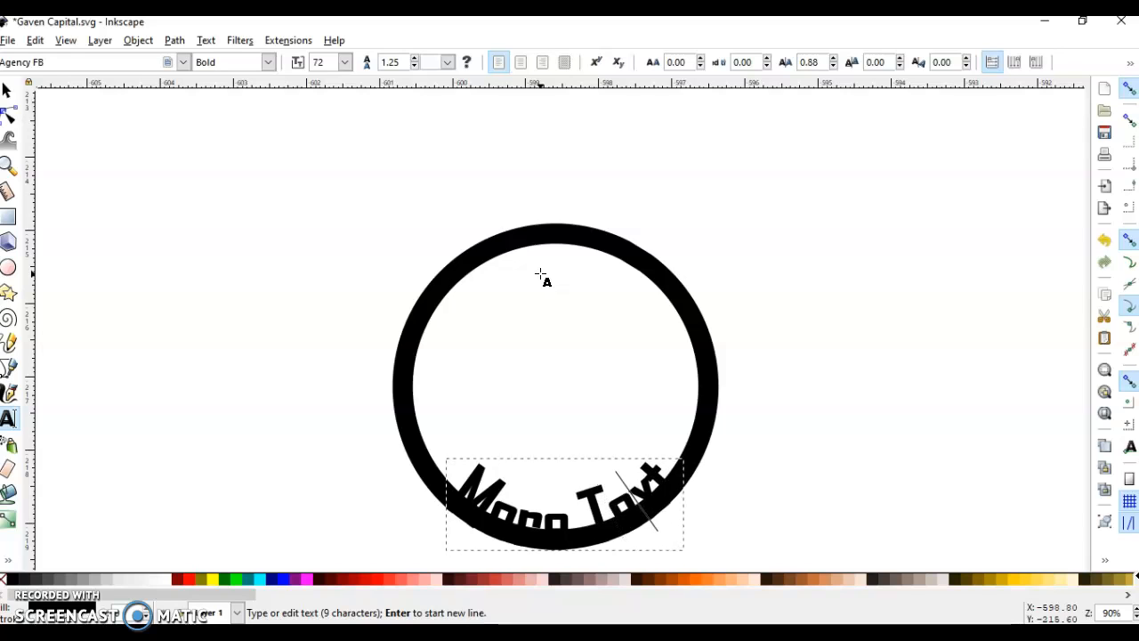
pyautogui.hotkey('alt', 'Right')
pyautogui.hotkey('alt', 'Right')
pyautogui.hotkey('alt', 'Right')
pyautogui.hotkey('alt', 'Right')
pyautogui.hotkey('alt', 'Right')
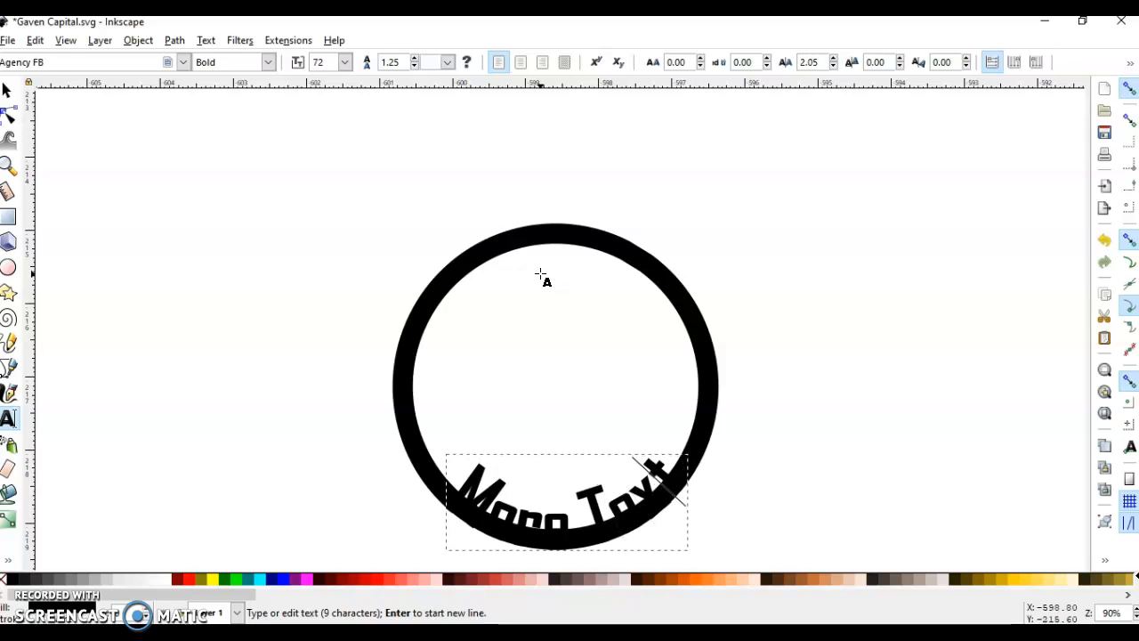
# Convert the curved "More Text" object to a path.
pyautogui.click(8, 89)
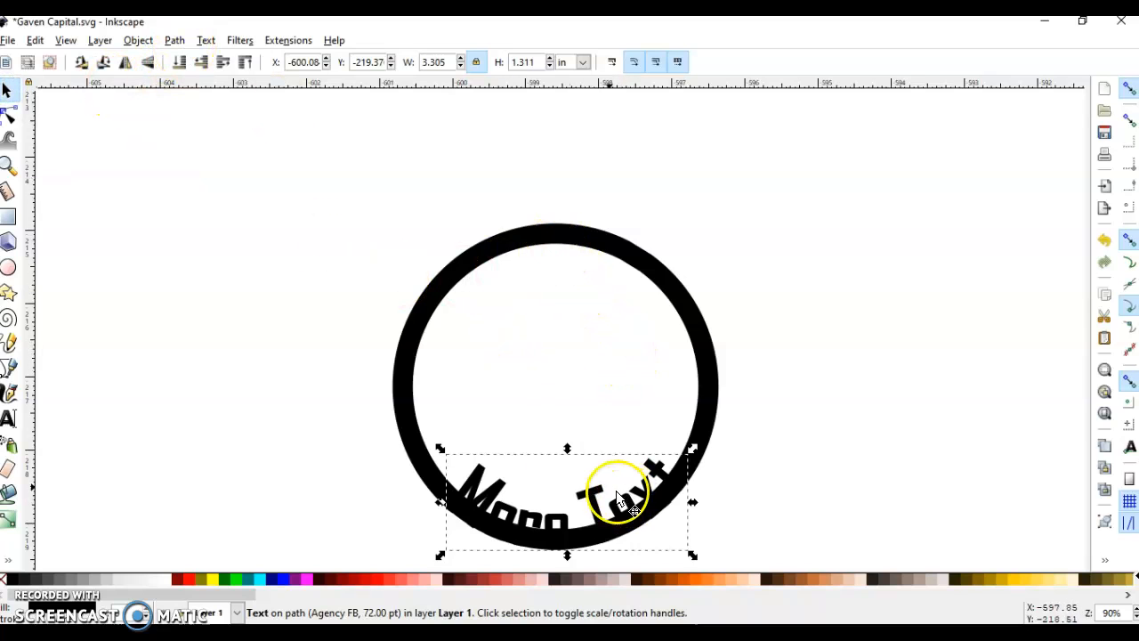
pyautogui.click(173, 39)
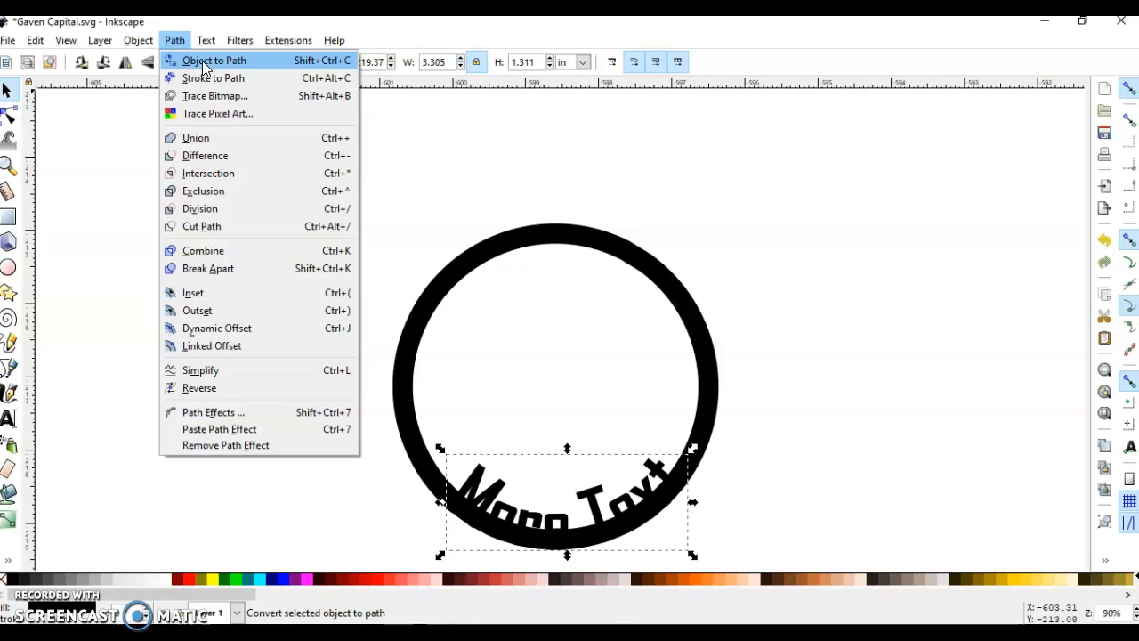
pyautogui.click(203, 62)
# Move the ring well clear of the curved lettering to about X -605.93 in, and shift the lettering to about X -599.19, Y -217.73 in.
pyautogui.click(356, 232)
pyautogui.moveTo(426, 282); pyautogui.dragTo(48, 208)
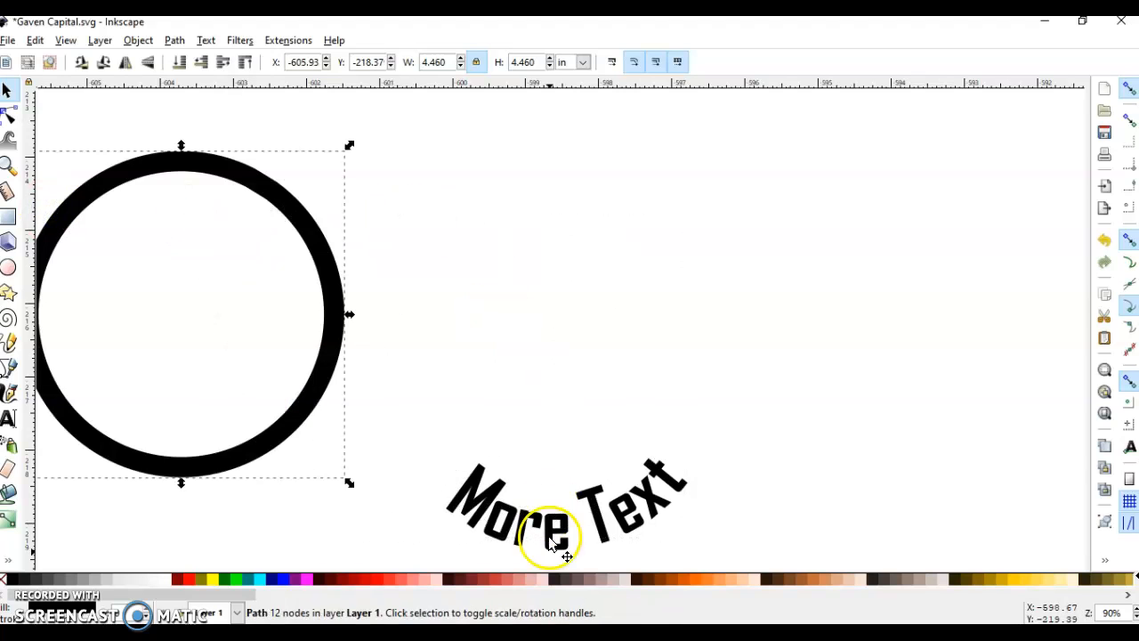
pyautogui.moveTo(557, 545); pyautogui.dragTo(626, 426)
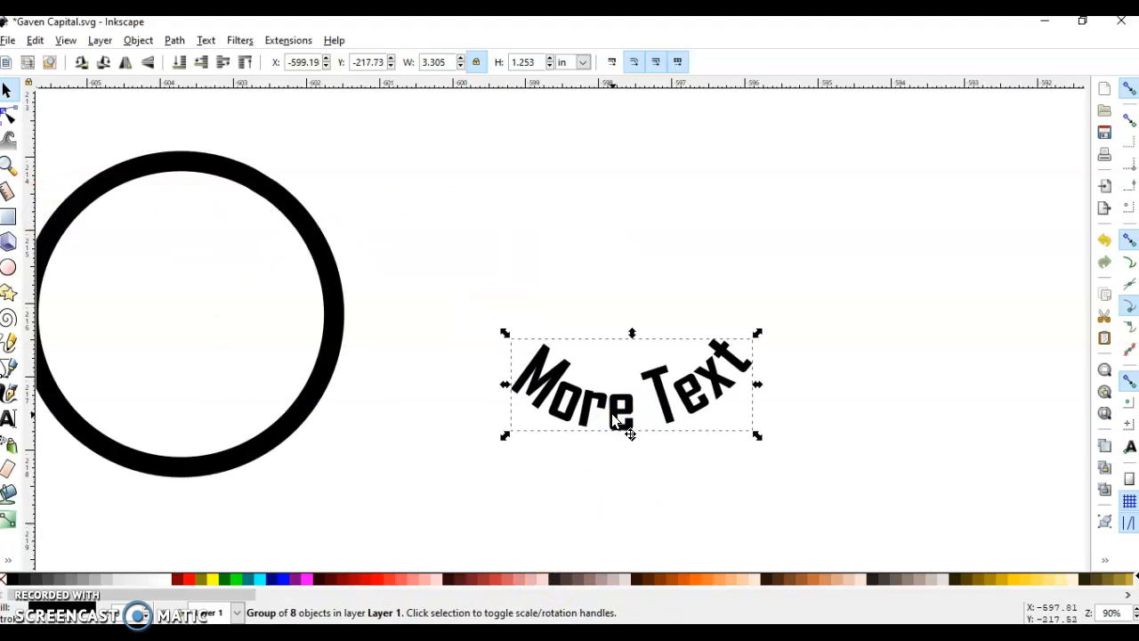